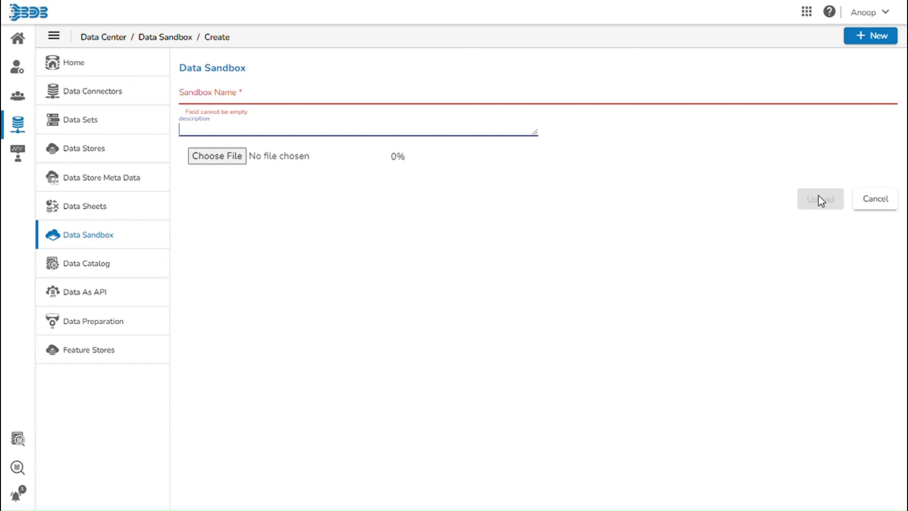
# - Check the list of data preparations available for the HiringData sandbox file
pyautogui.click(135, 236)
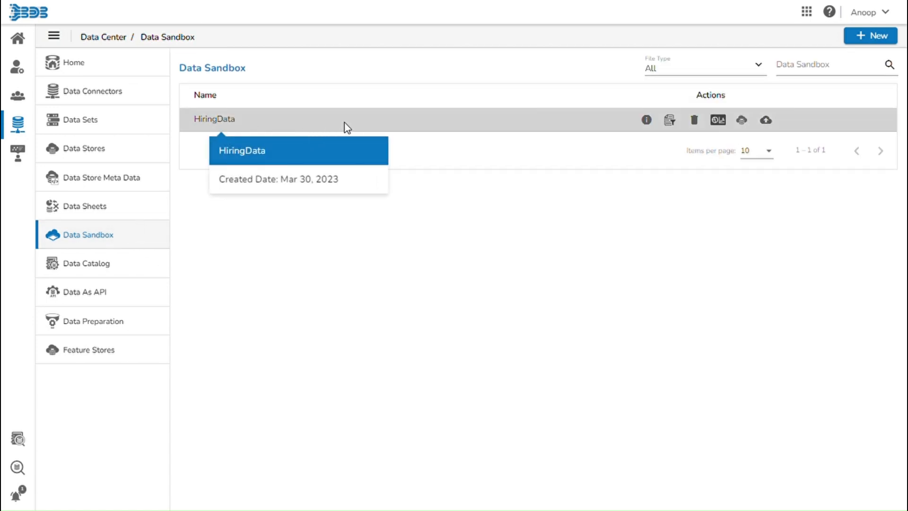
pyautogui.click(670, 120)
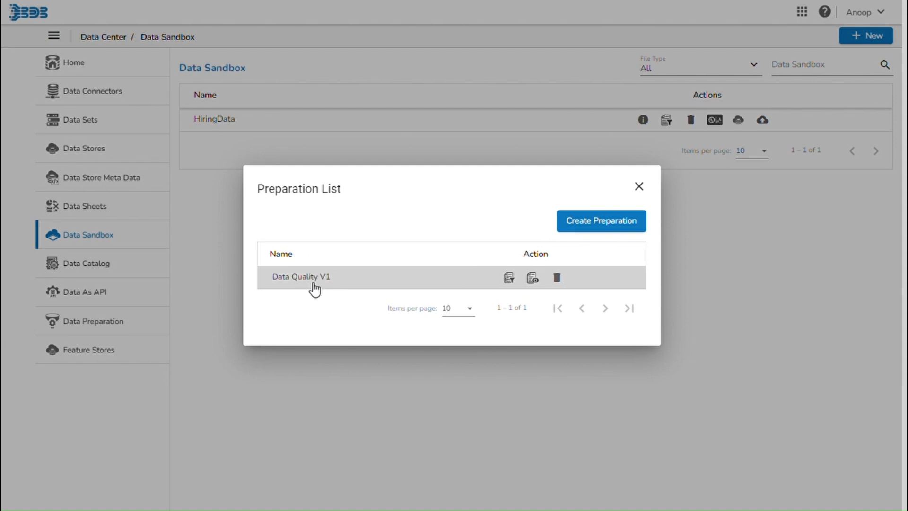
pyautogui.click(639, 186)
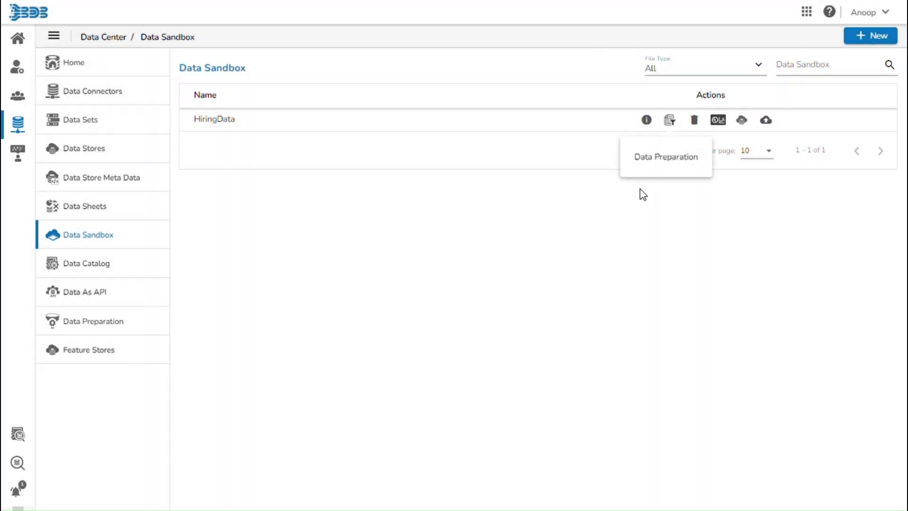
# - Switch to the Data Pipeline module and open Demo Pipeline Load in the pipeline editor
pyautogui.click(807, 13)
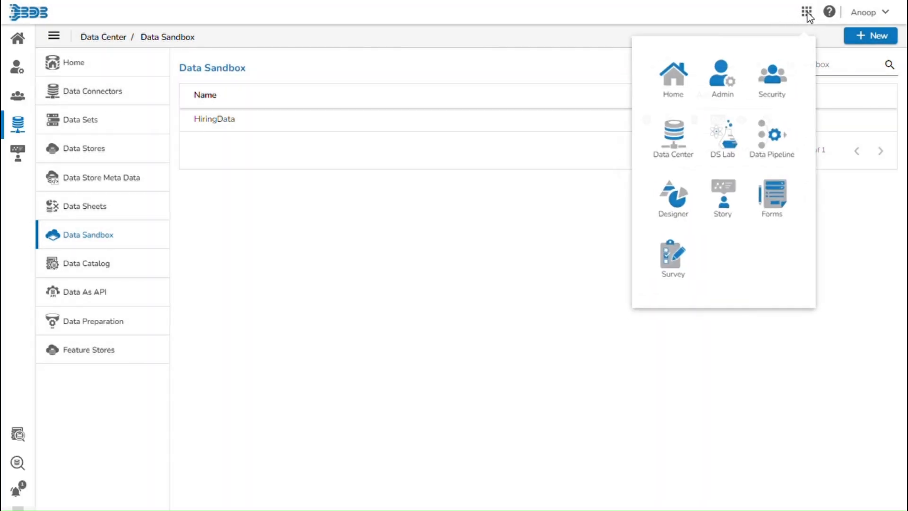
pyautogui.click(776, 157)
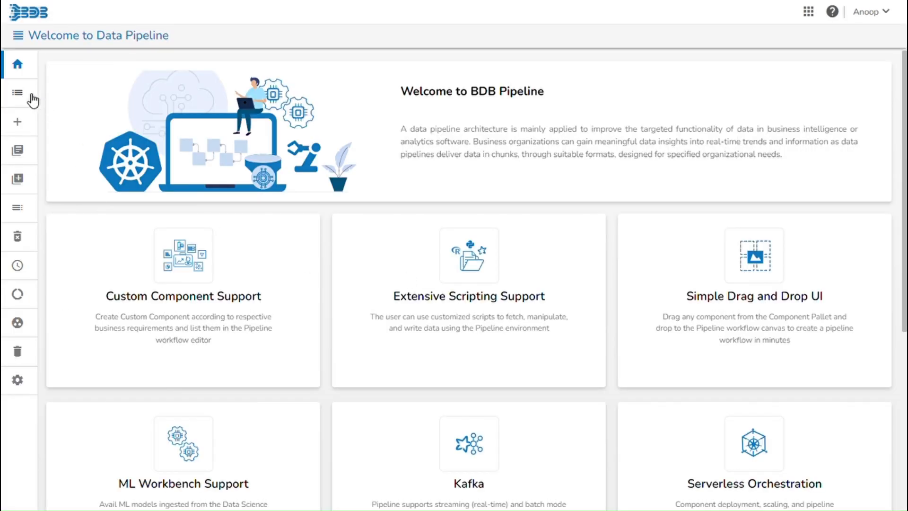
pyautogui.click(28, 96)
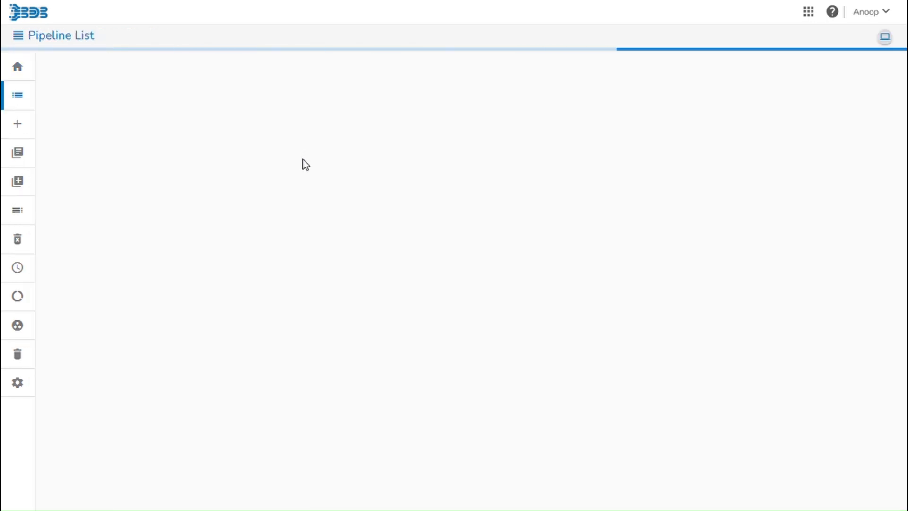
pyautogui.doubleClick(239, 128)
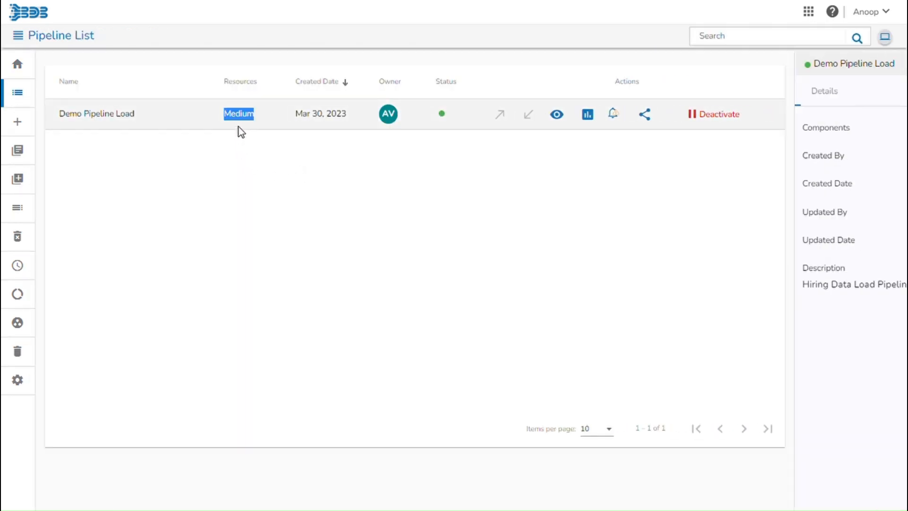
pyautogui.click(598, 115)
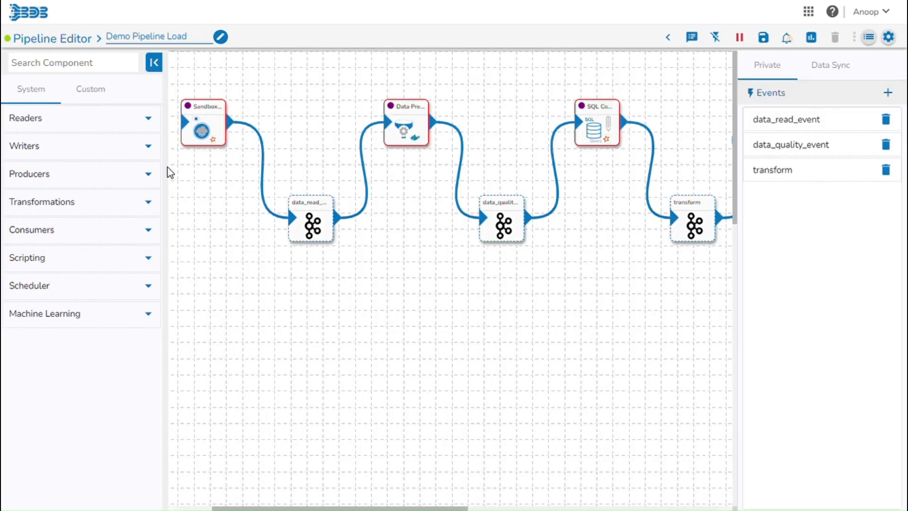
# - Locate the Sandbox Reader among the available reader components
pyautogui.click(150, 119)
pyautogui.scroll(-5, 97, 222)
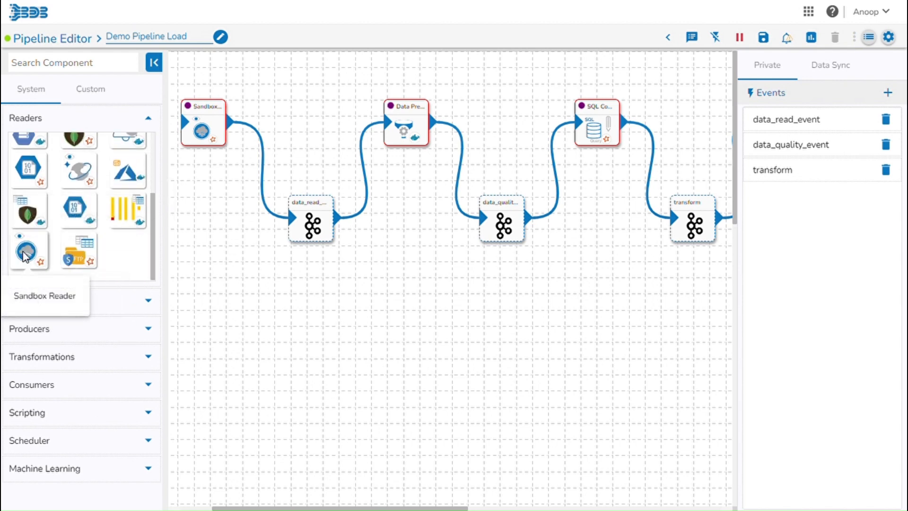
pyautogui.moveTo(25, 257)
pyautogui.mouseDown()
pyautogui.moveTo(77, 241)
pyautogui.moveTo(28, 256)
pyautogui.mouseUp()
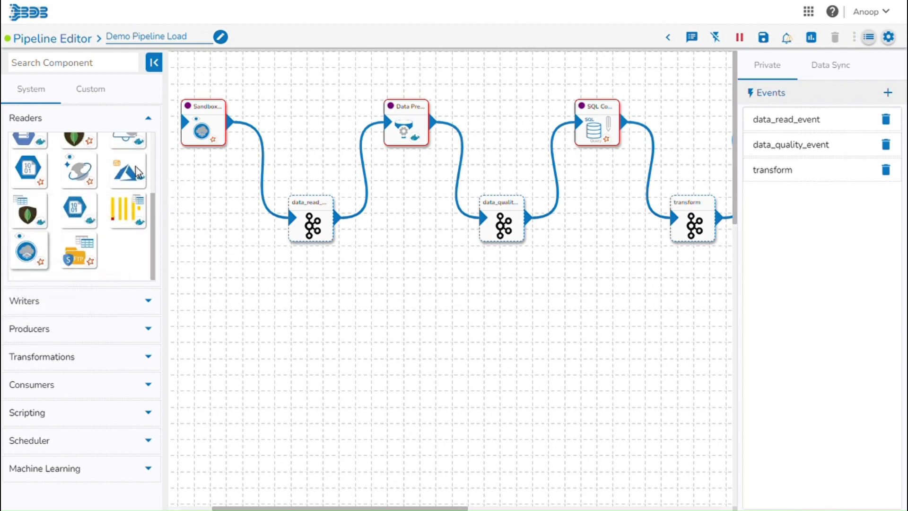
# - Review the invocation type options and meta information of the pipeline's Sandbox Reader, and save the component
pyautogui.click(204, 134)
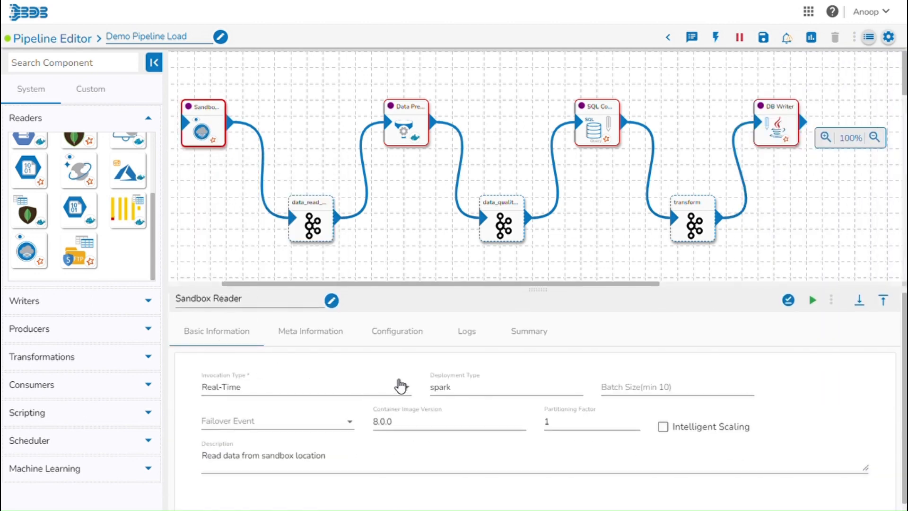
pyautogui.click(400, 385)
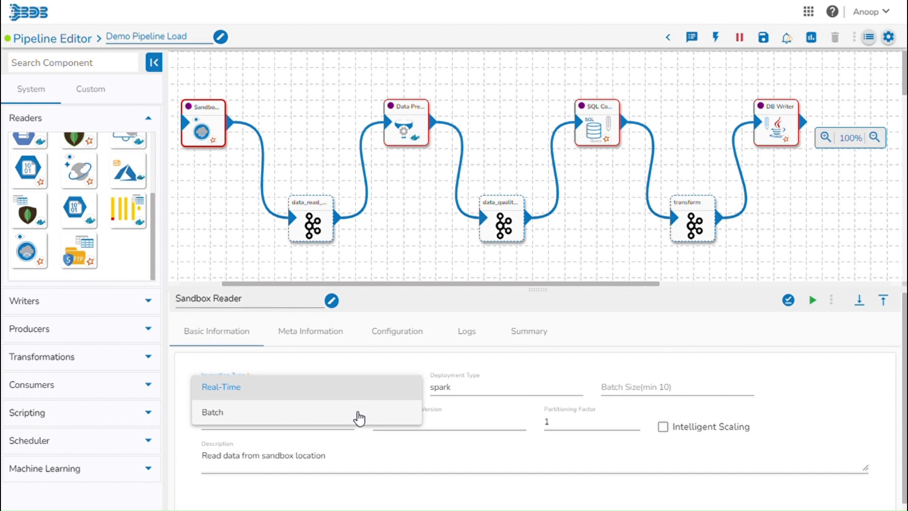
pyautogui.click(335, 331)
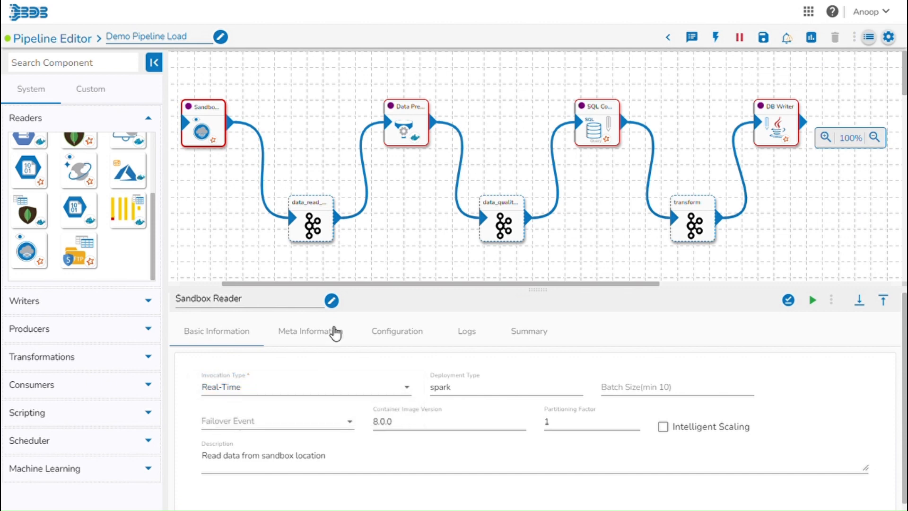
pyautogui.click(334, 332)
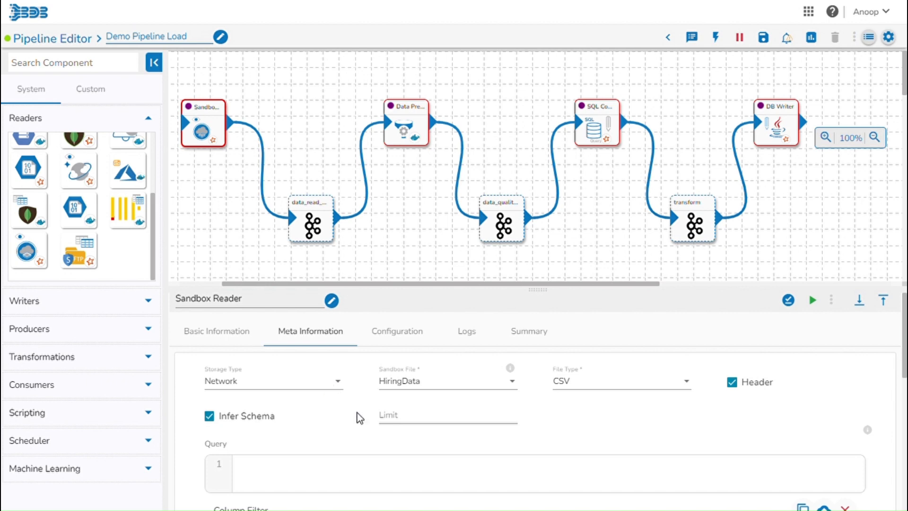
pyautogui.scroll(-1, 388, 405)
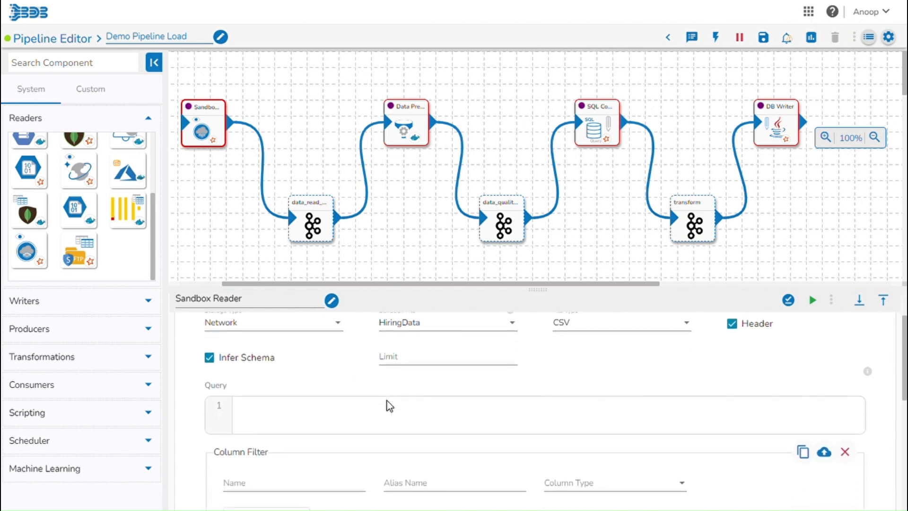
pyautogui.scroll(1, 390, 406)
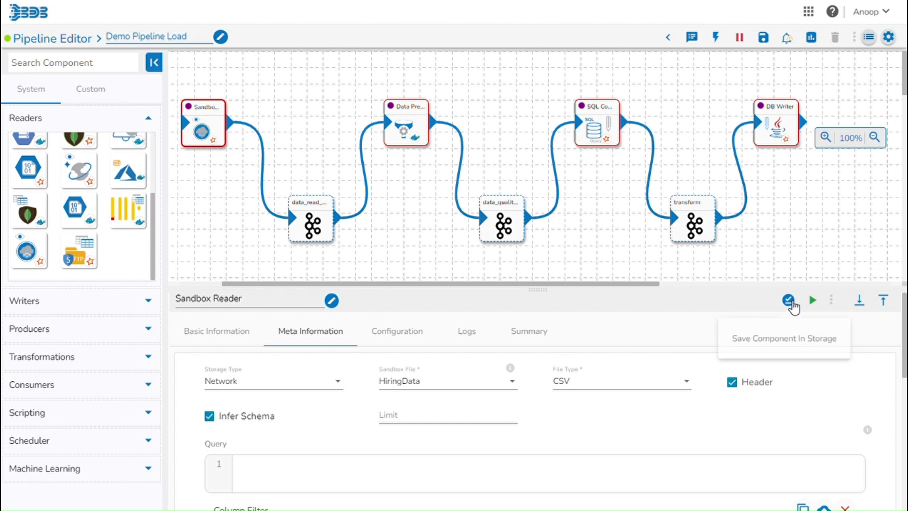
pyautogui.click(793, 307)
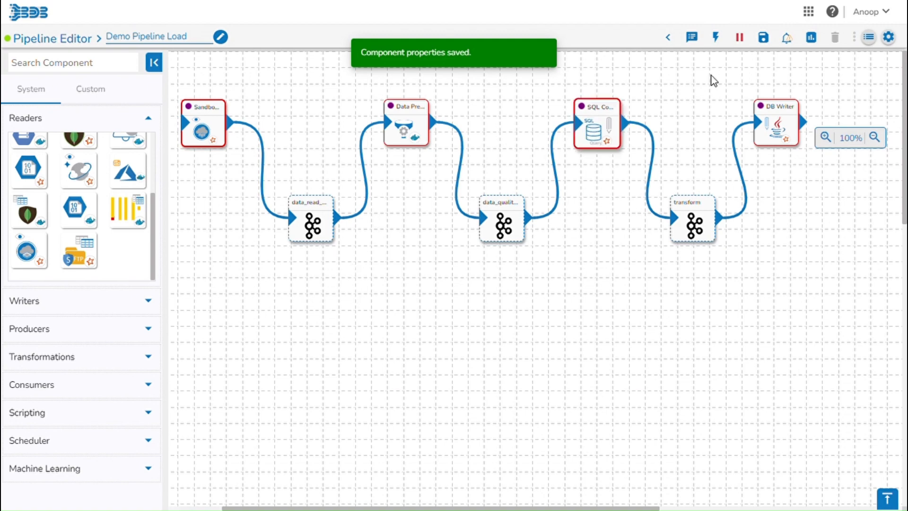
# - Examine the duration options for a new private pipeline event and leave the form without adding the event
pyautogui.click(716, 39)
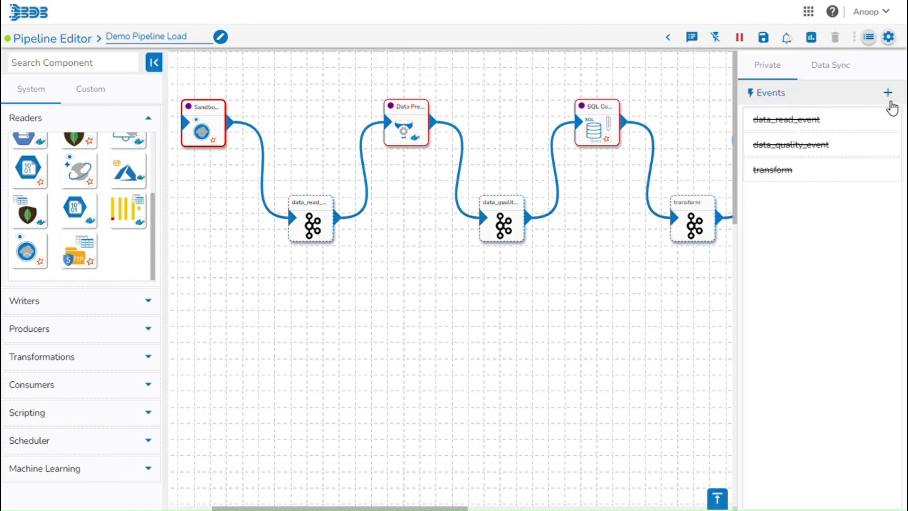
pyautogui.click(890, 95)
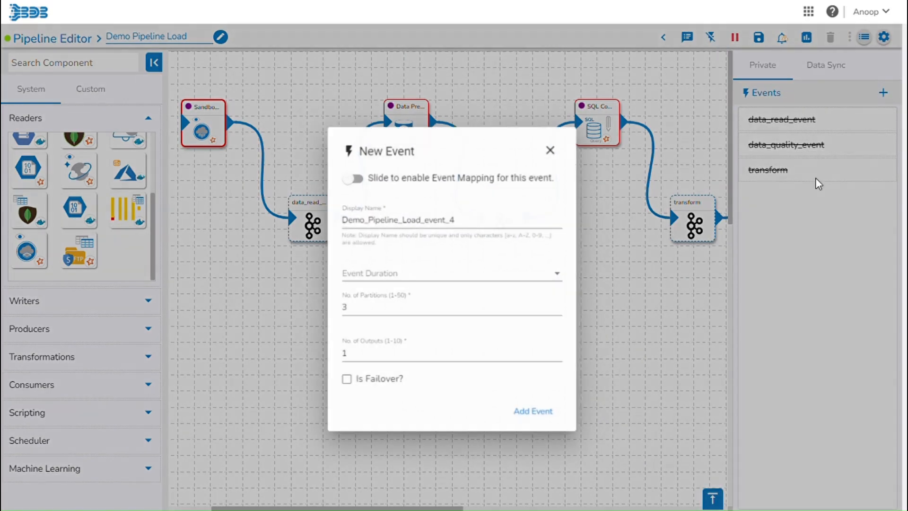
pyautogui.click(532, 281)
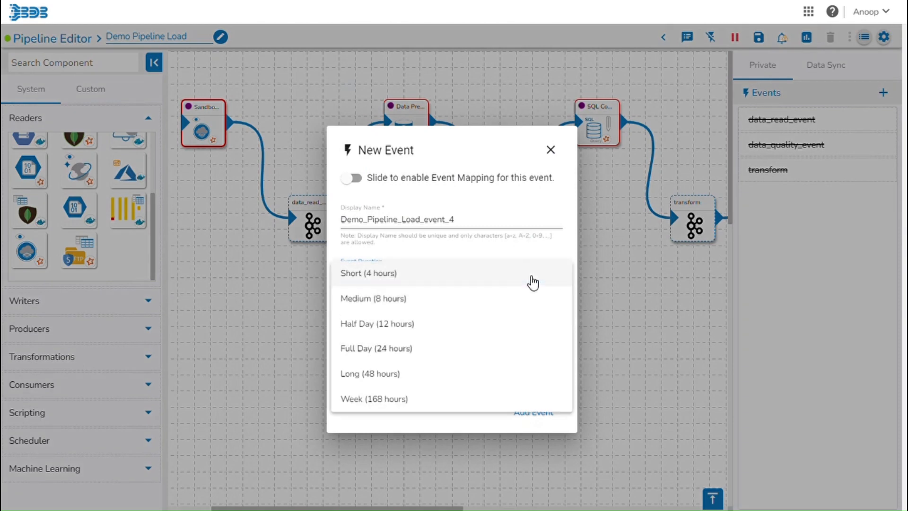
pyautogui.click(501, 430)
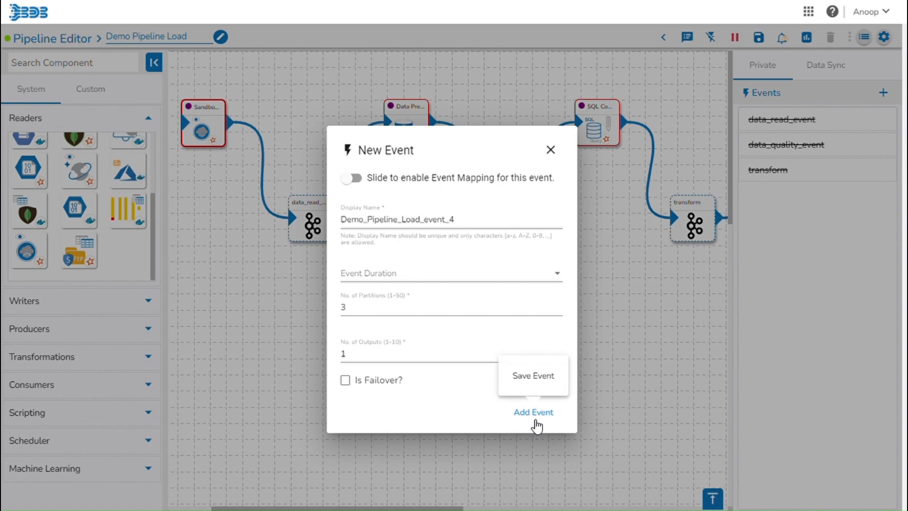
pyautogui.click(550, 150)
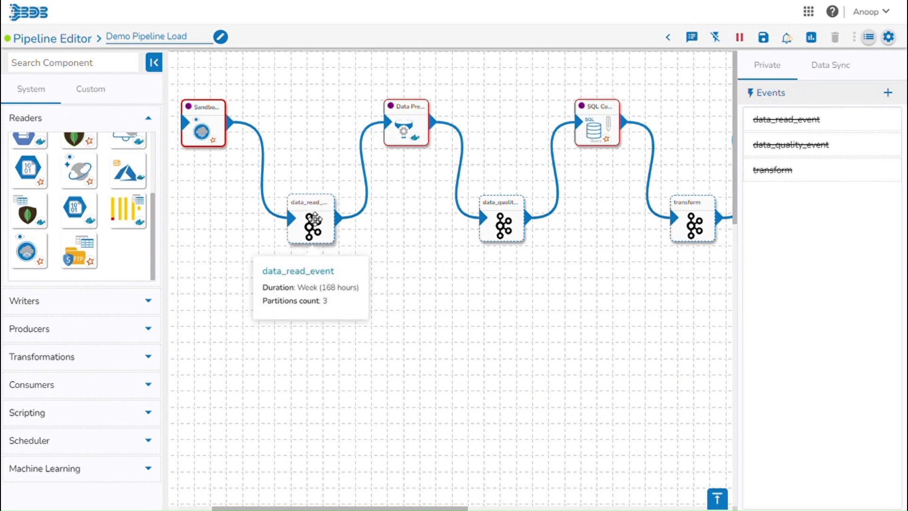
# - Inspect the partition meta information and data preview of data_read_event, and save the event
pyautogui.click(311, 223)
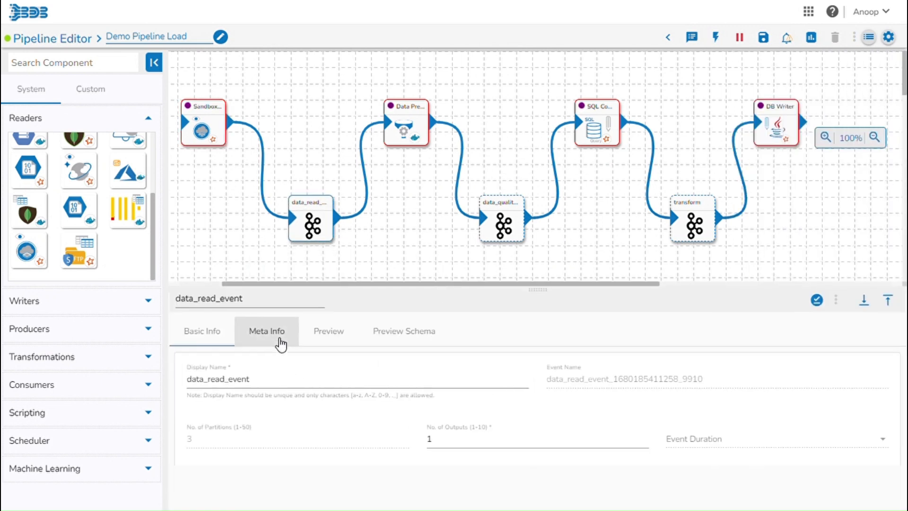
pyautogui.click(278, 338)
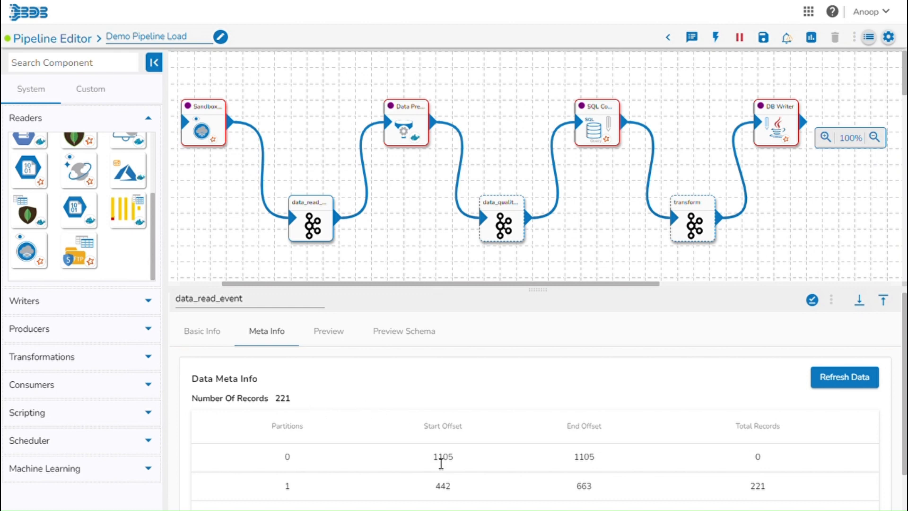
pyautogui.scroll(-1, 441, 463)
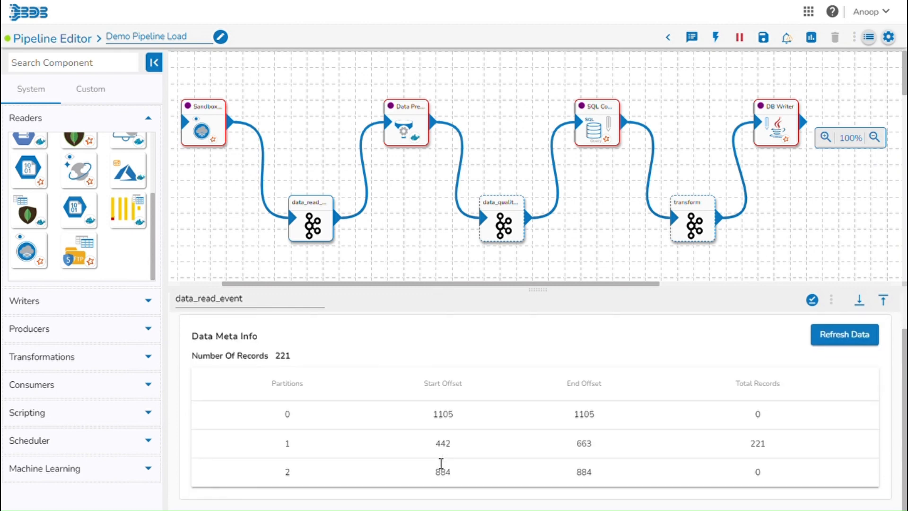
pyautogui.scroll(1, 440, 462)
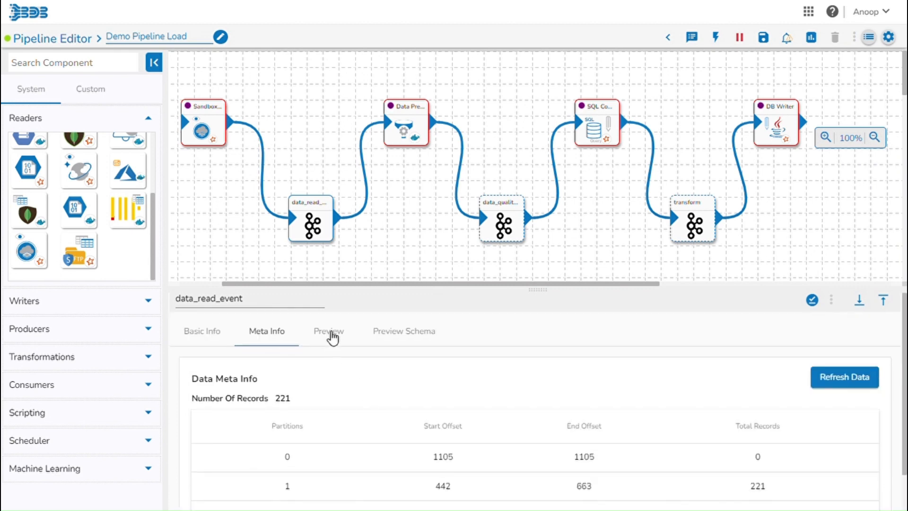
pyautogui.click(330, 333)
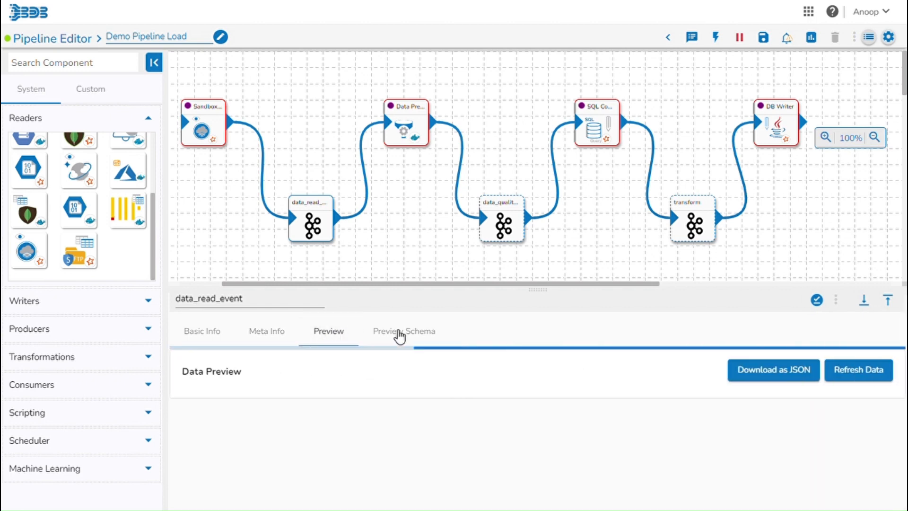
pyautogui.scroll(-5, 582, 447)
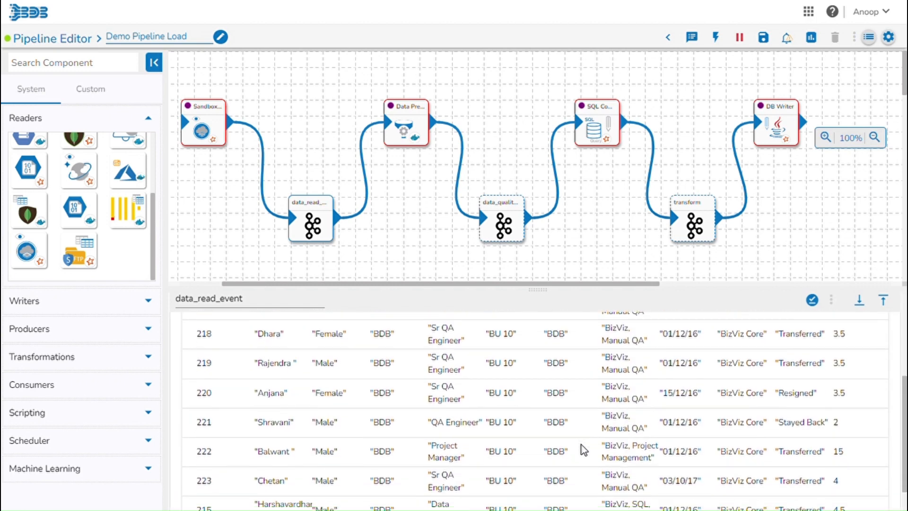
pyautogui.click(813, 300)
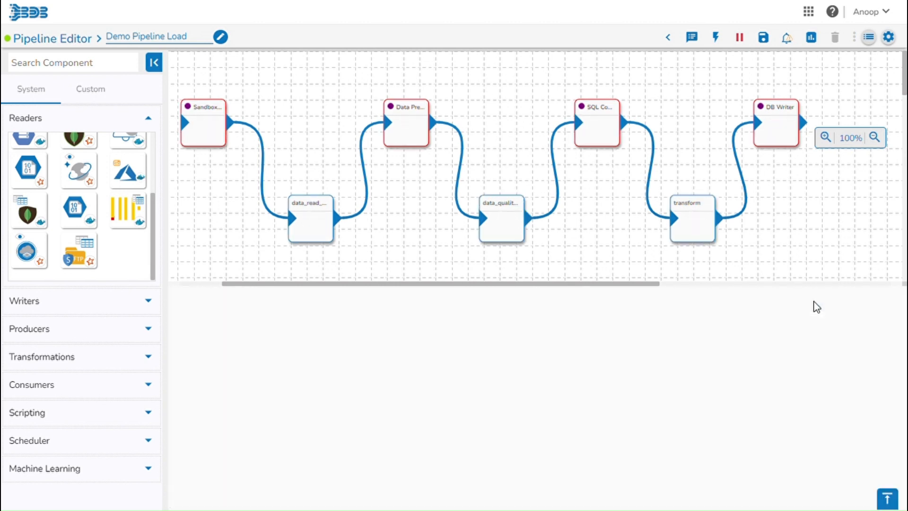
# - Locate the Data Preparation component among the available transformations
pyautogui.moveTo(421, 129)
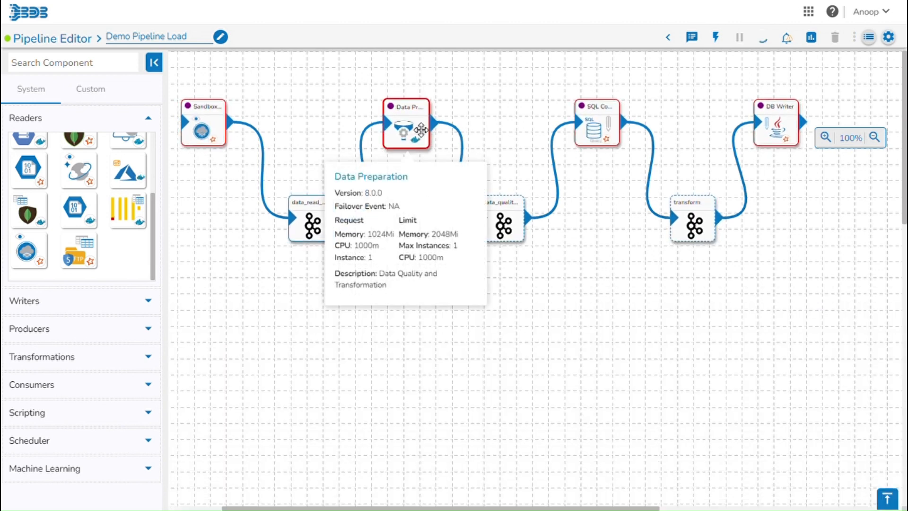
pyautogui.click(137, 358)
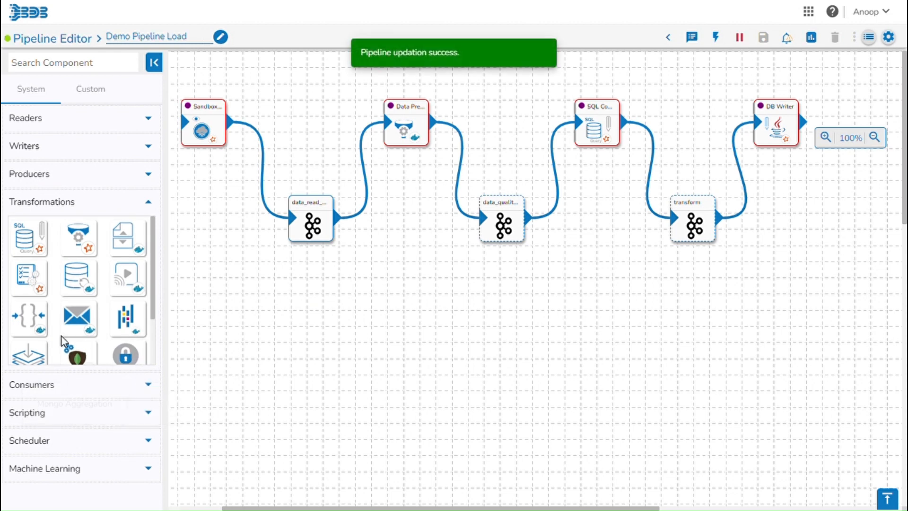
pyautogui.scroll(-2, 62, 336)
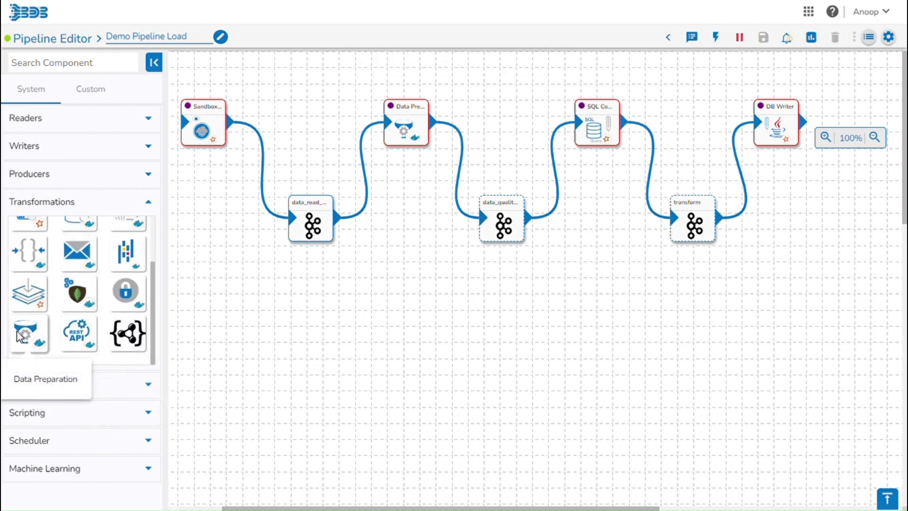
# - Open the pipeline's Data Preparation component and review its invocation type options
pyautogui.click(422, 121)
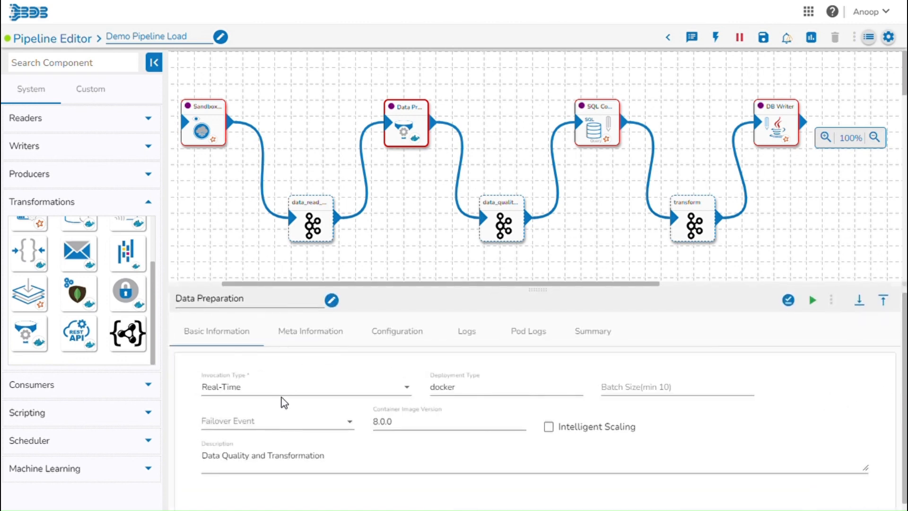
pyautogui.click(287, 397)
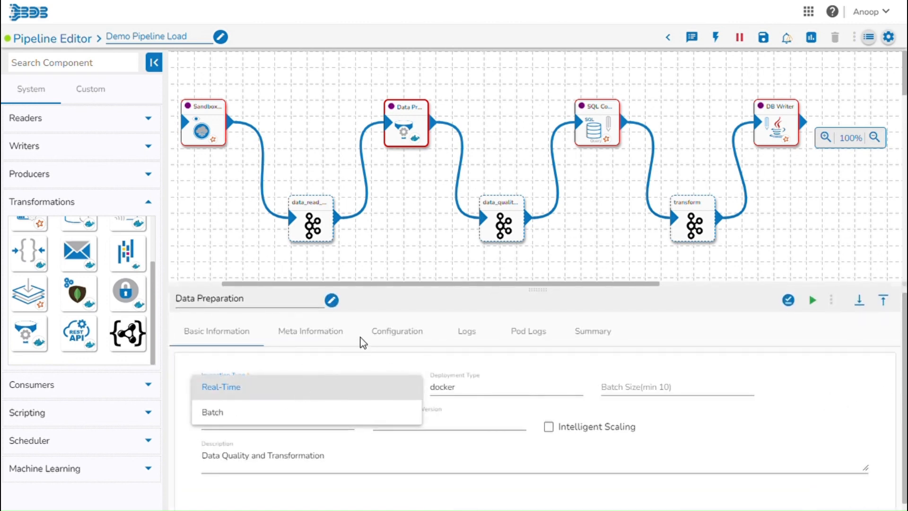
pyautogui.click(329, 337)
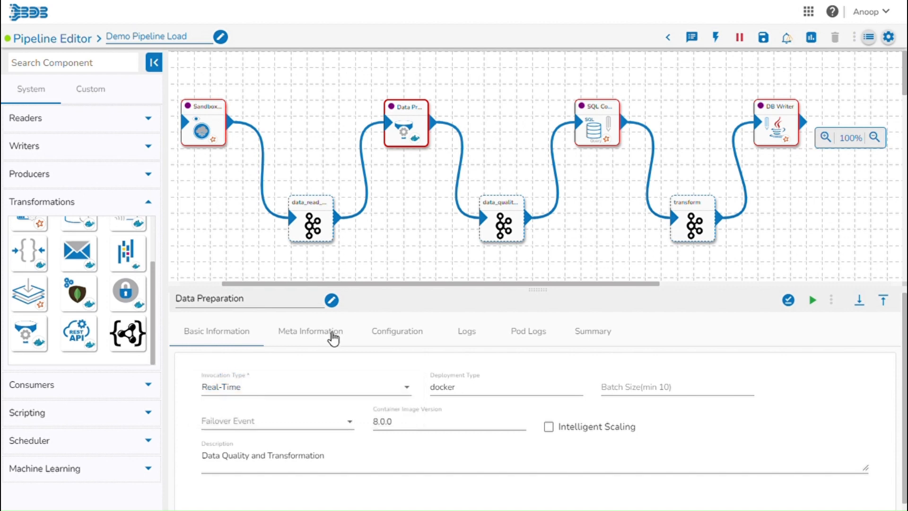
# - Keep Data Sandbox, HiringData and the Data Quality V1 preparation in the Data Preparation meta information, and save the component
pyautogui.click(331, 338)
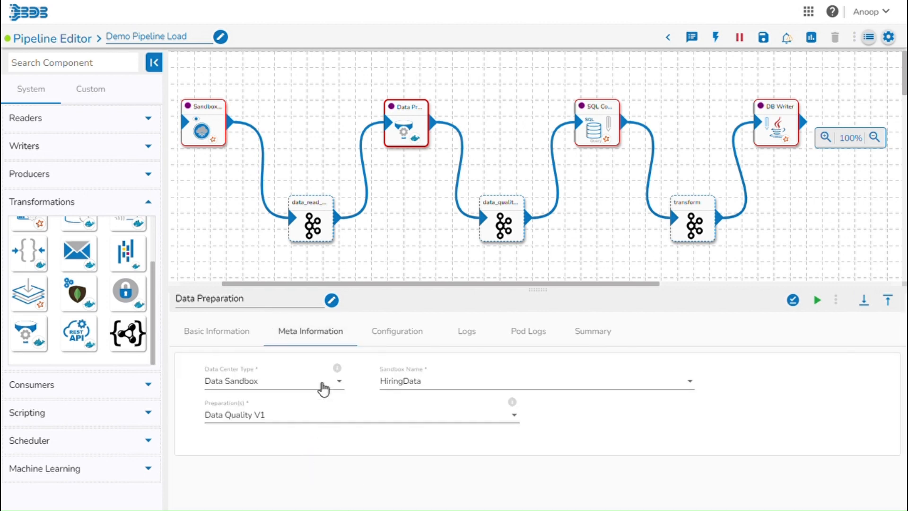
pyautogui.click(322, 385)
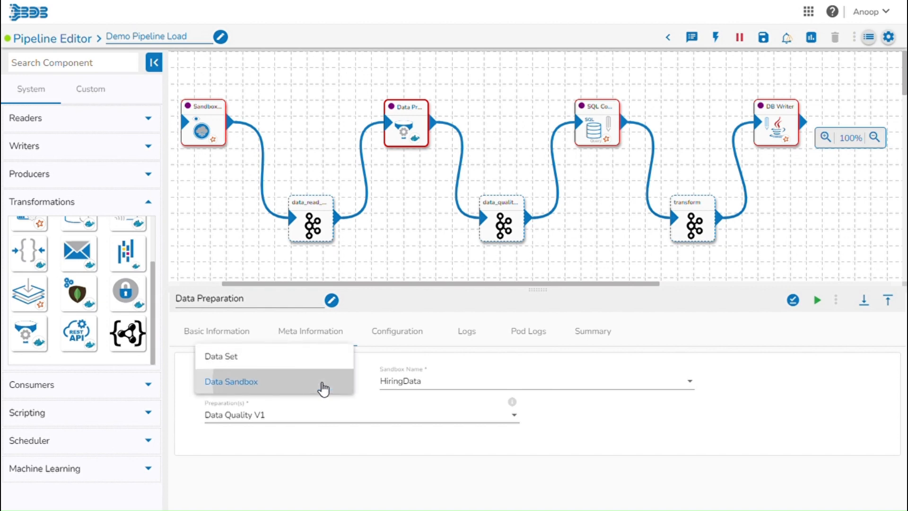
pyautogui.click(323, 387)
pyautogui.click(470, 389)
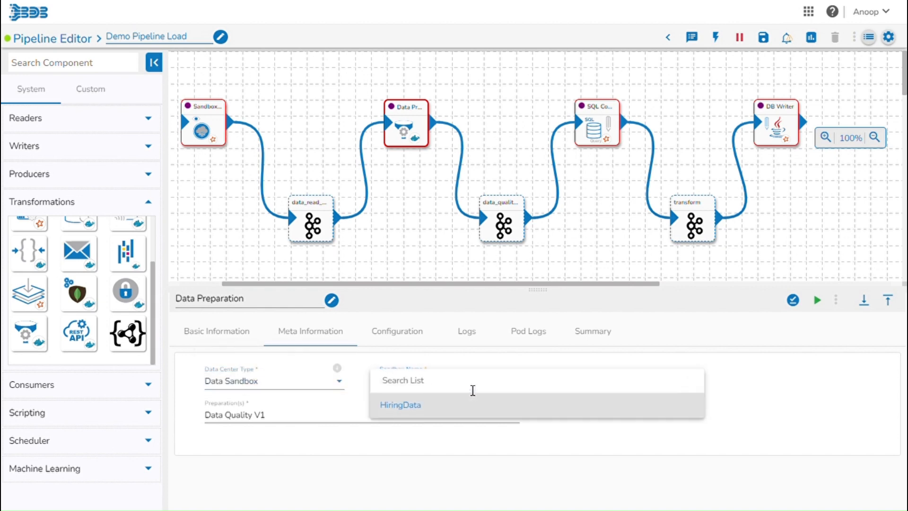
pyautogui.click(350, 425)
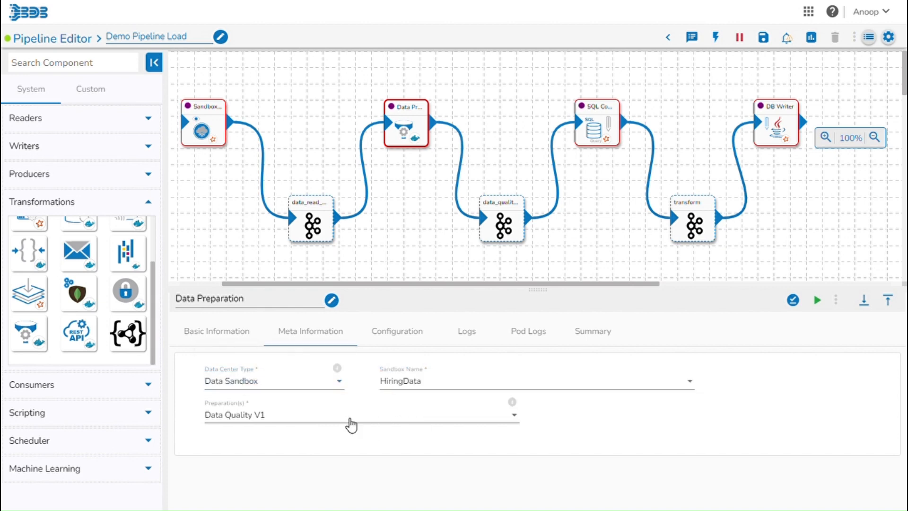
pyautogui.click(351, 425)
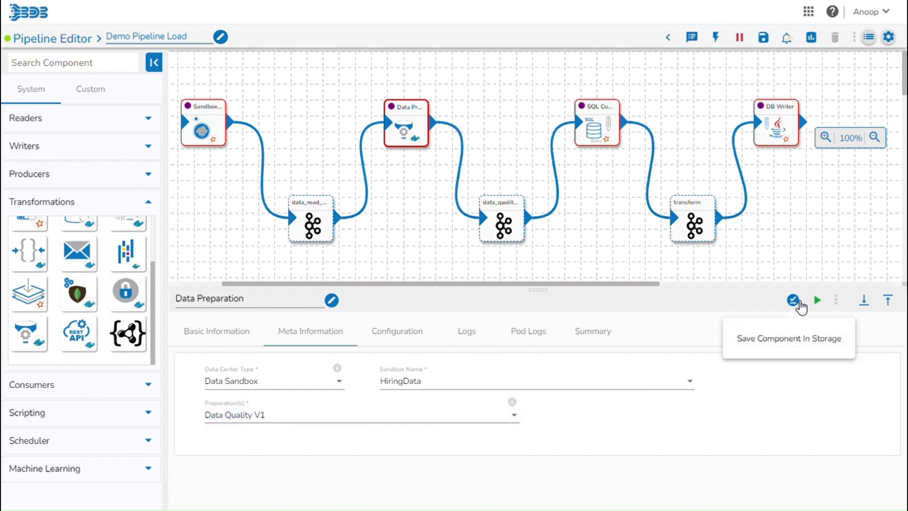
pyautogui.click(793, 301)
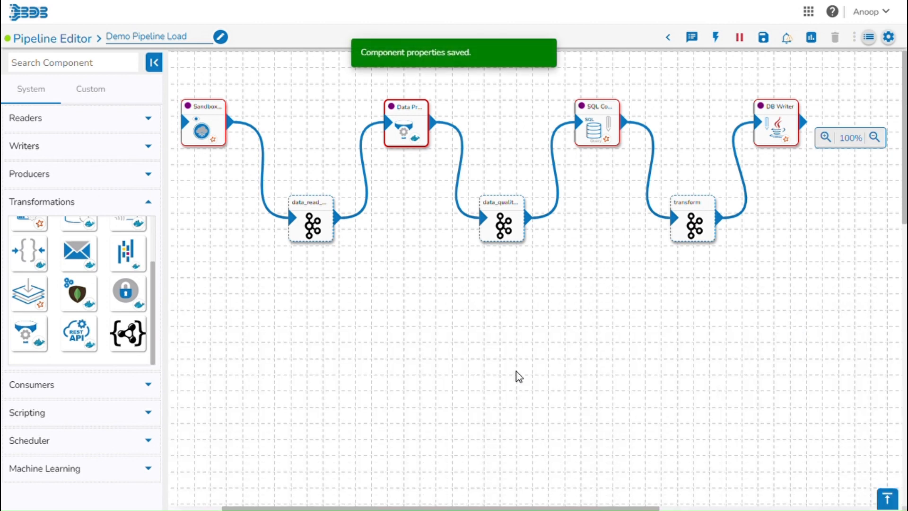
# - Open the pipeline's SQL Component, find it among the available transformations, and review its invocation type options
pyautogui.click(605, 126)
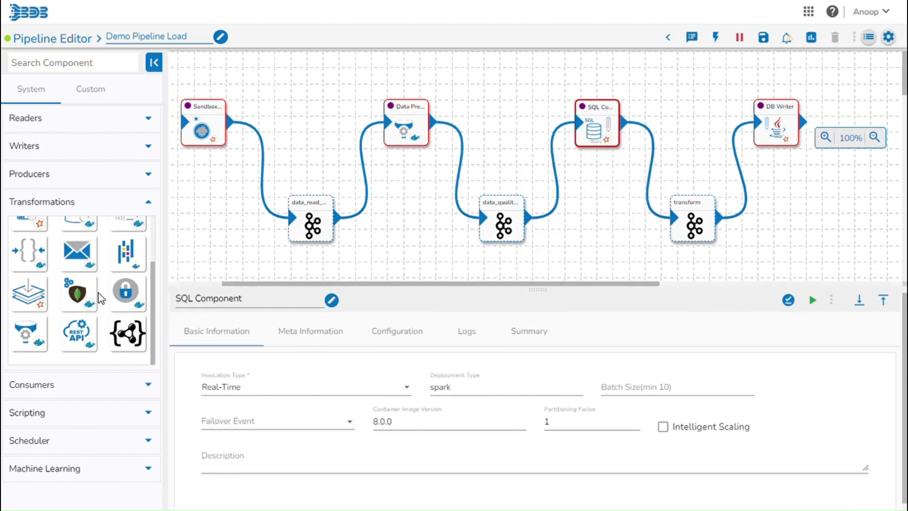
pyautogui.scroll(1, 101, 297)
pyautogui.scroll(1, 100, 297)
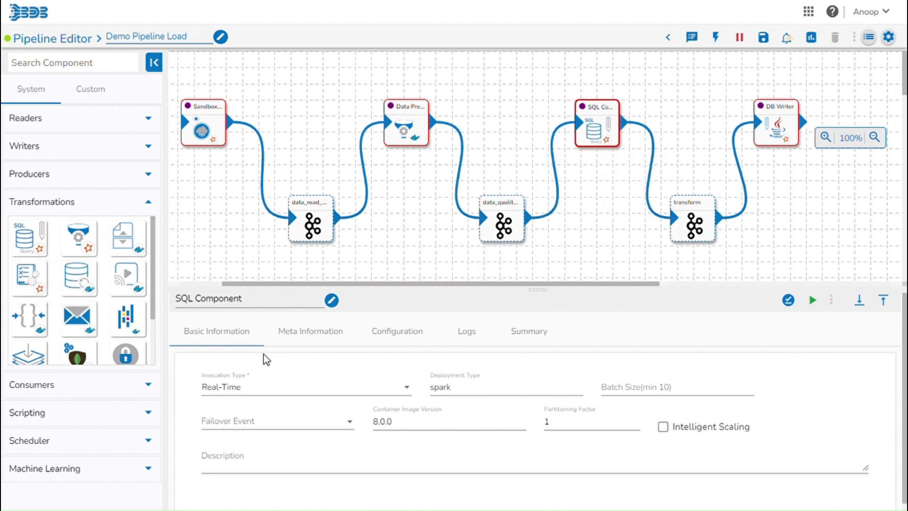
pyautogui.click(316, 392)
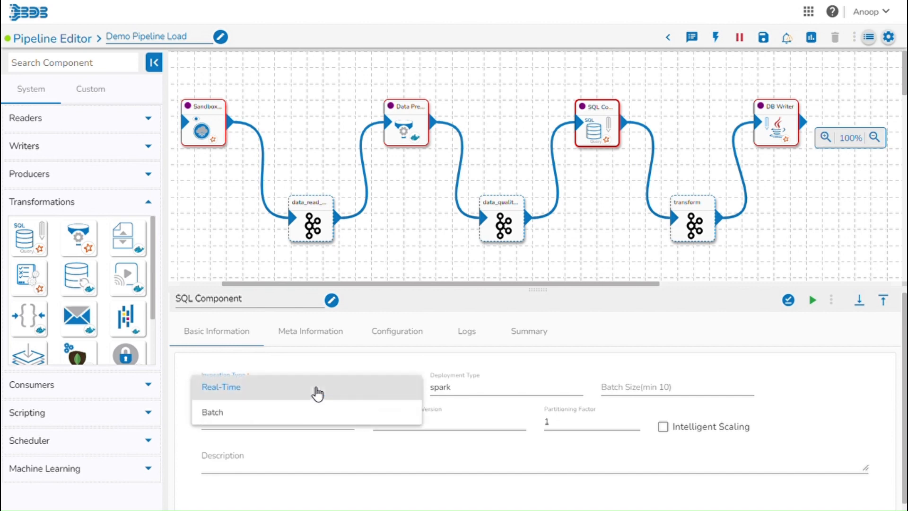
pyautogui.click(318, 342)
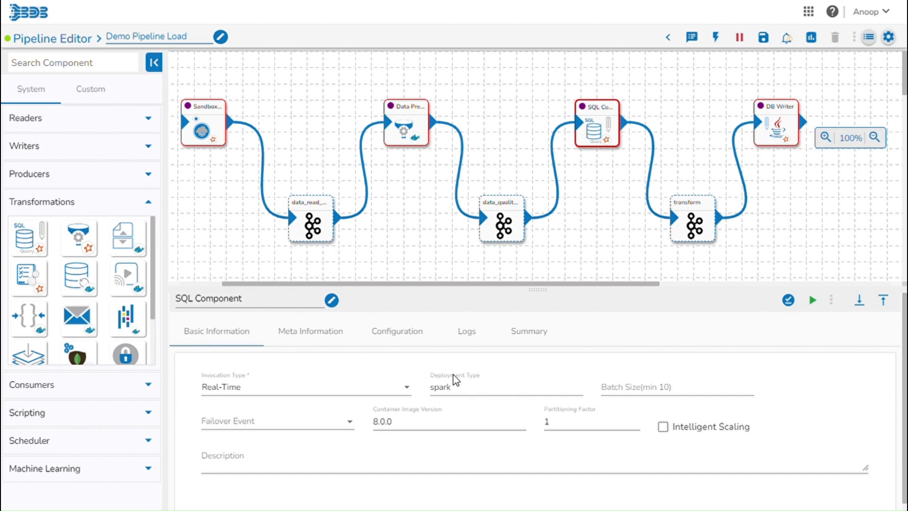
# - Keep Batch Query as the SQL Component's query type, check the select query on df, and save the component
pyautogui.click(327, 336)
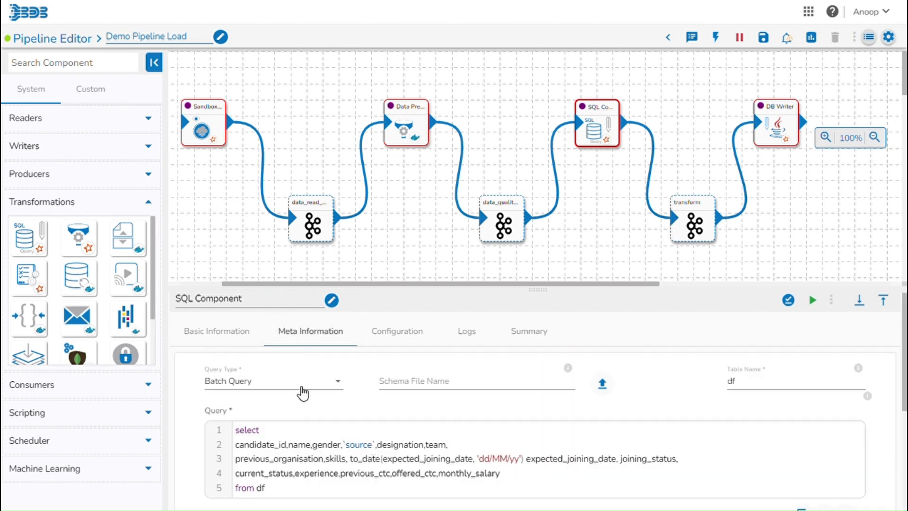
pyautogui.click(303, 387)
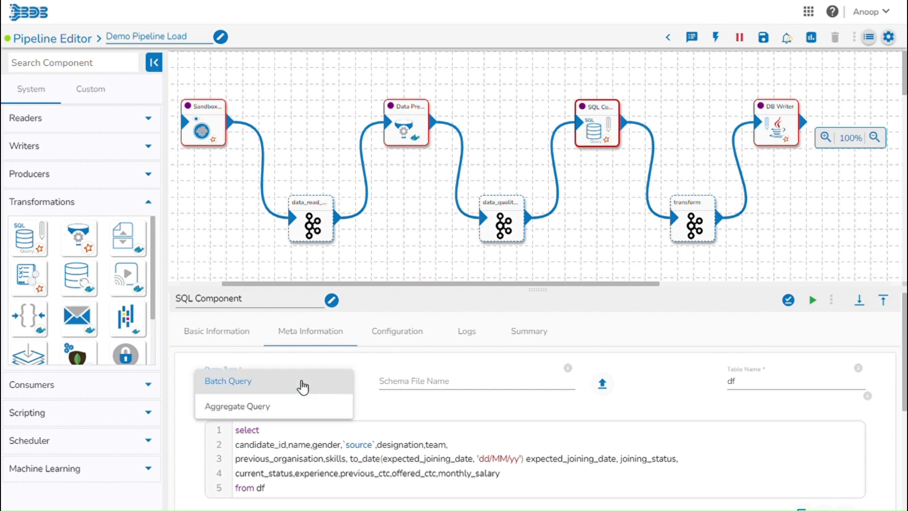
pyautogui.click(297, 384)
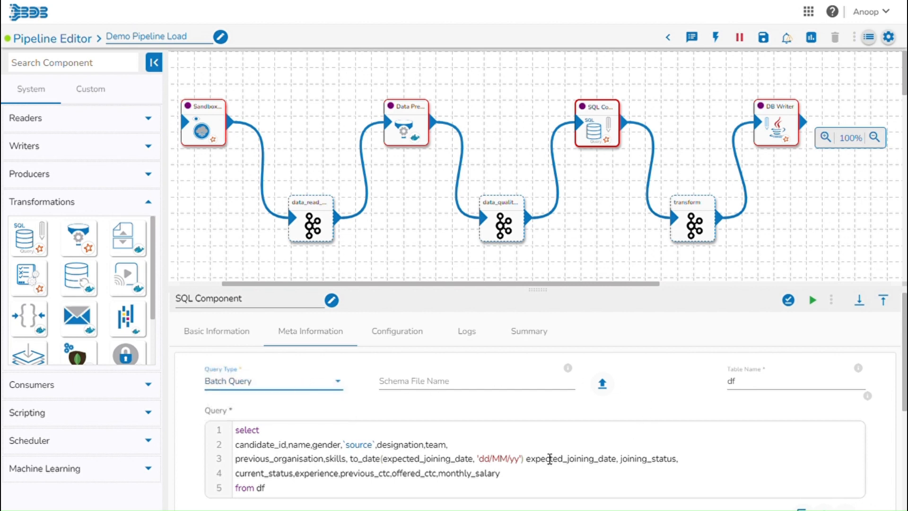
pyautogui.scroll(-2, 549, 459)
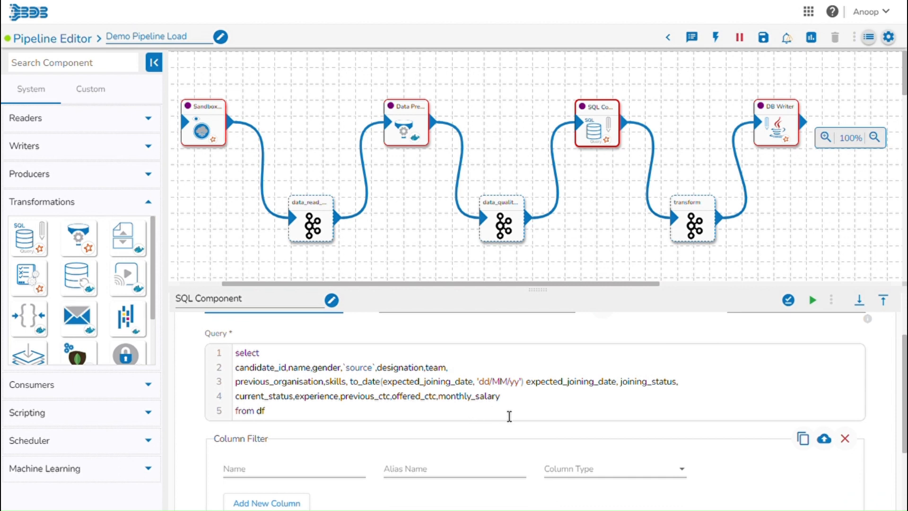
pyautogui.click(788, 299)
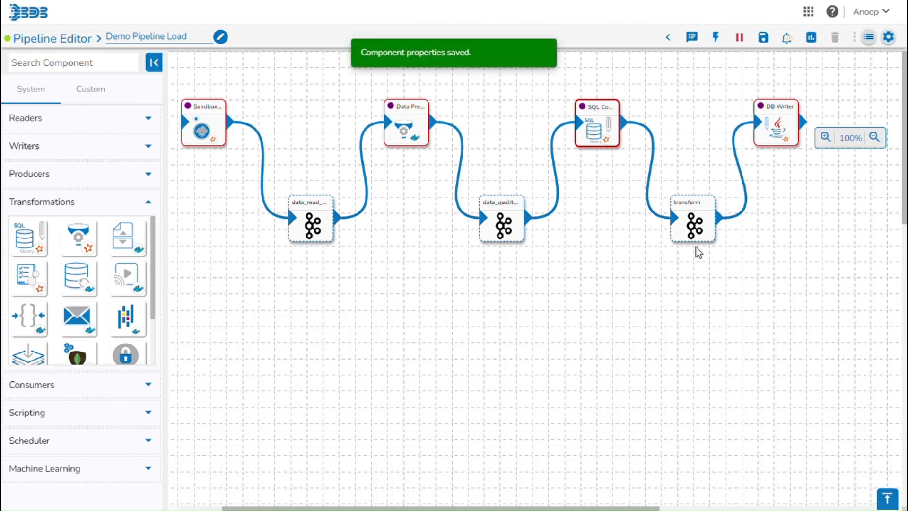
# - Open the pipeline's DB Writer component and locate its type among the available writers
pyautogui.moveTo(690, 219)
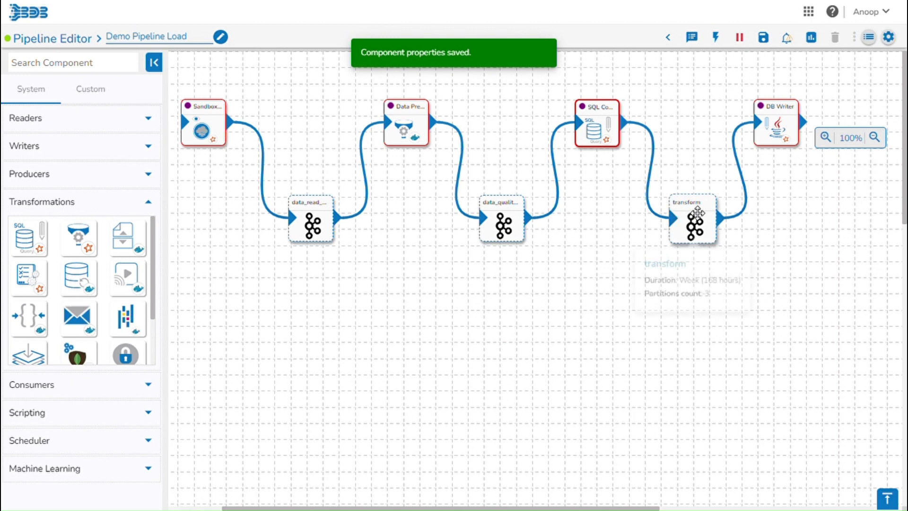
pyautogui.click(776, 126)
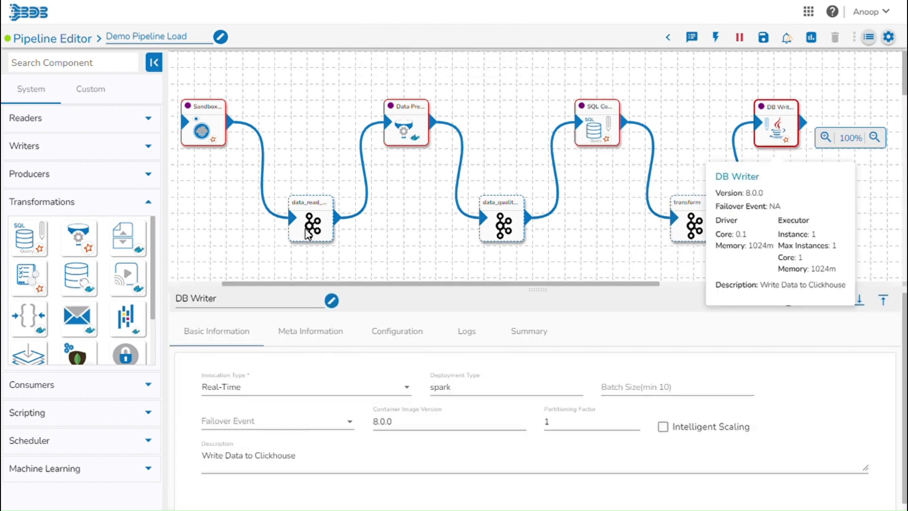
pyautogui.click(148, 146)
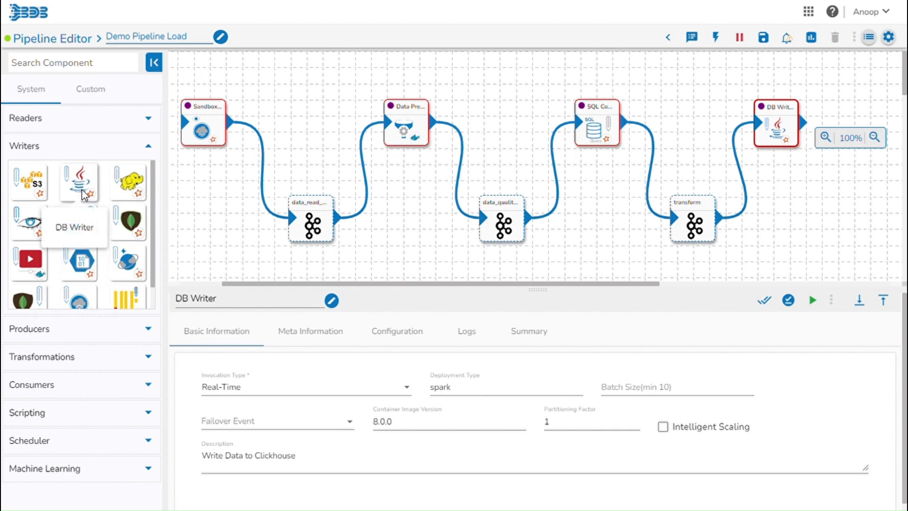
pyautogui.moveTo(302, 248)
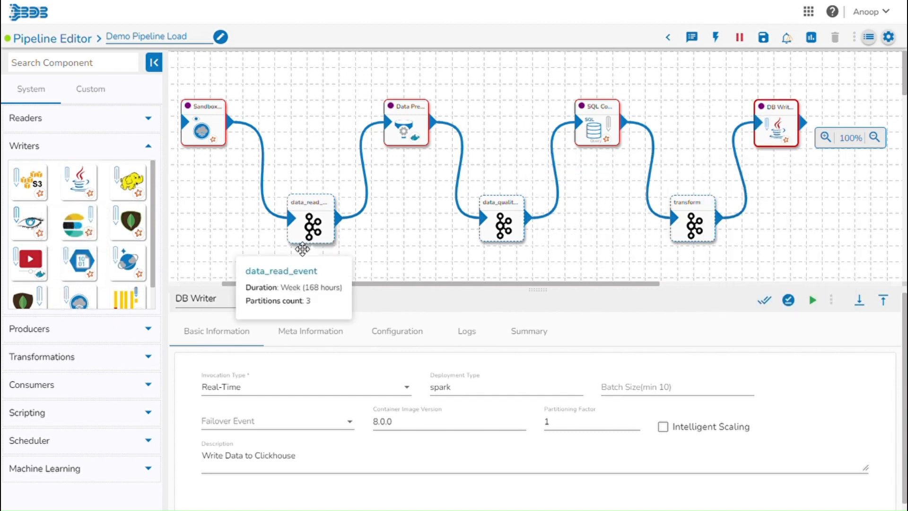
# - Review the DB Writer's meta information and column filter, keeping ClickHouse as the driver
pyautogui.click(314, 341)
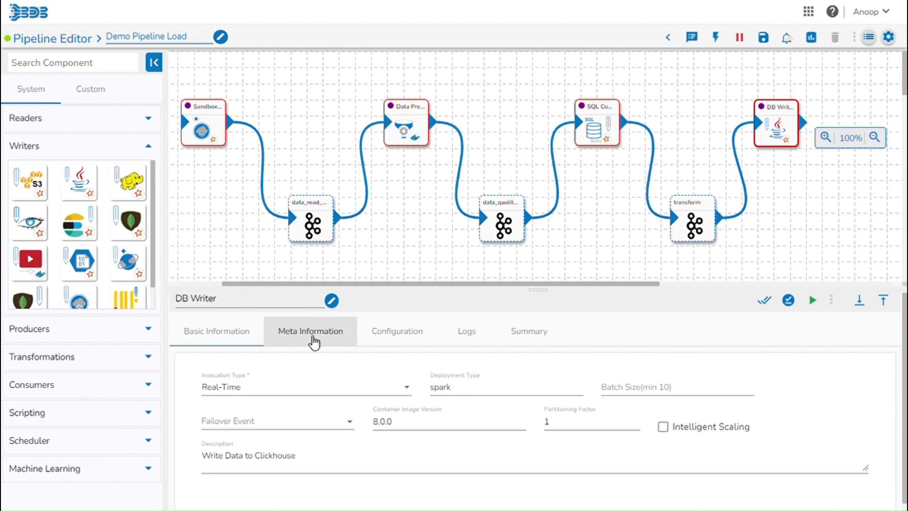
pyautogui.click(314, 341)
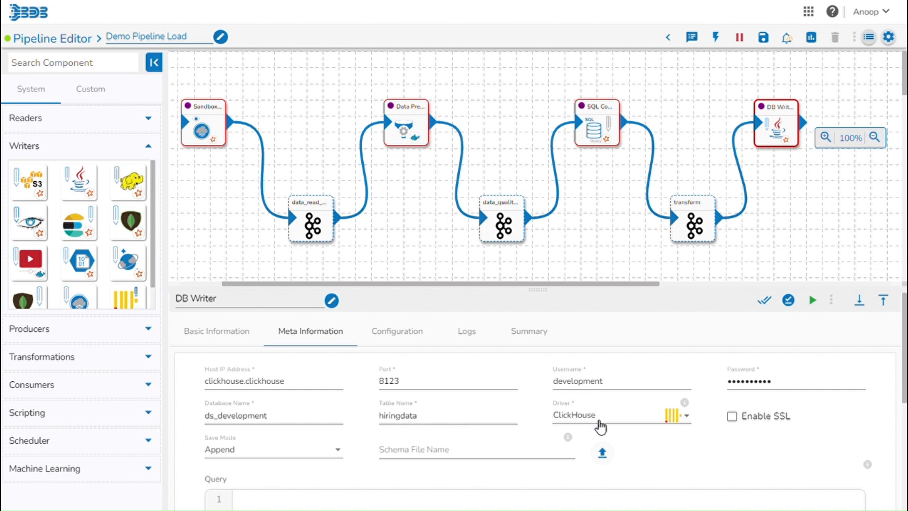
pyautogui.click(602, 426)
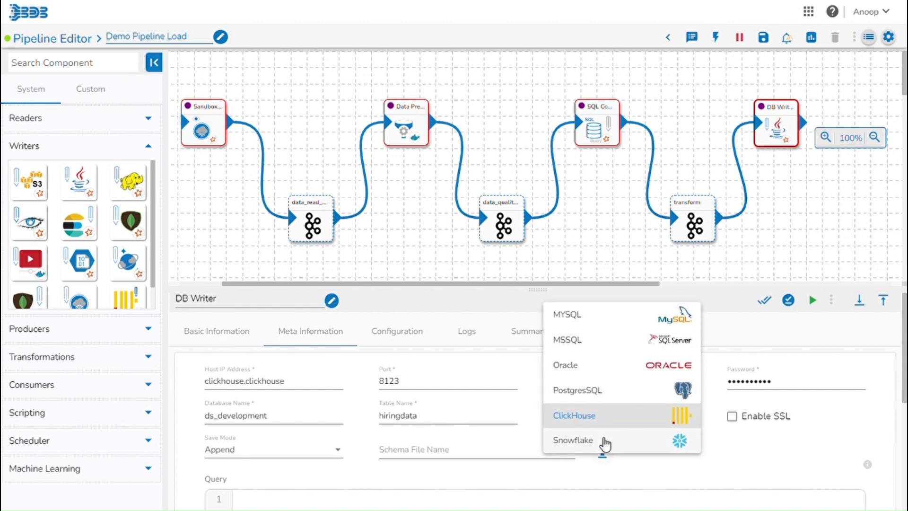
pyautogui.click(606, 425)
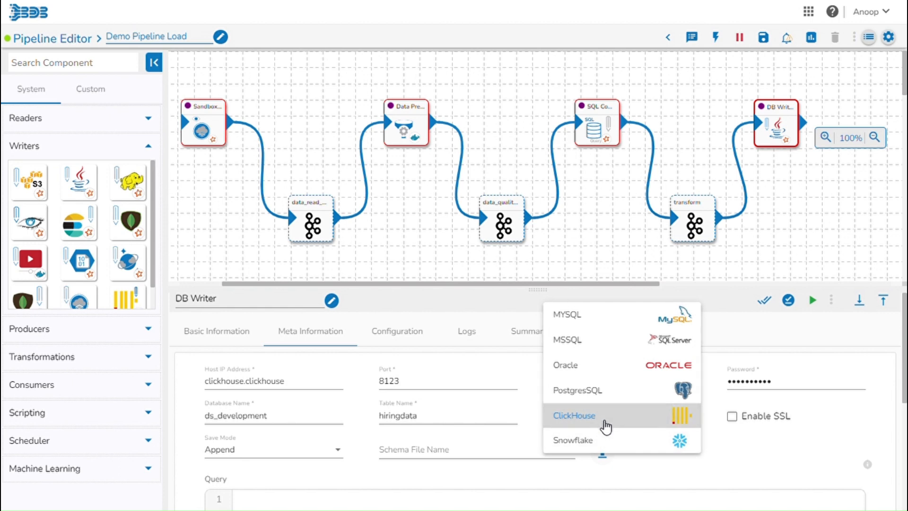
pyautogui.scroll(-3, 514, 429)
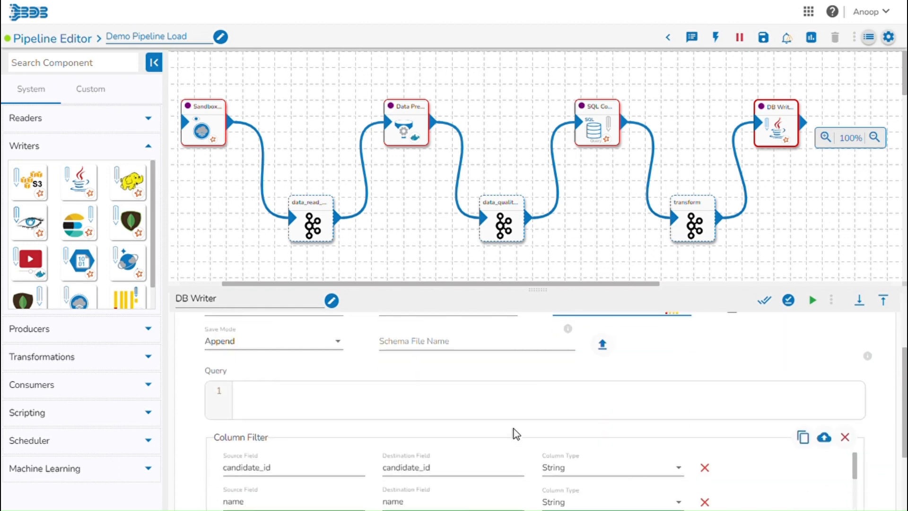
pyautogui.scroll(3, 514, 428)
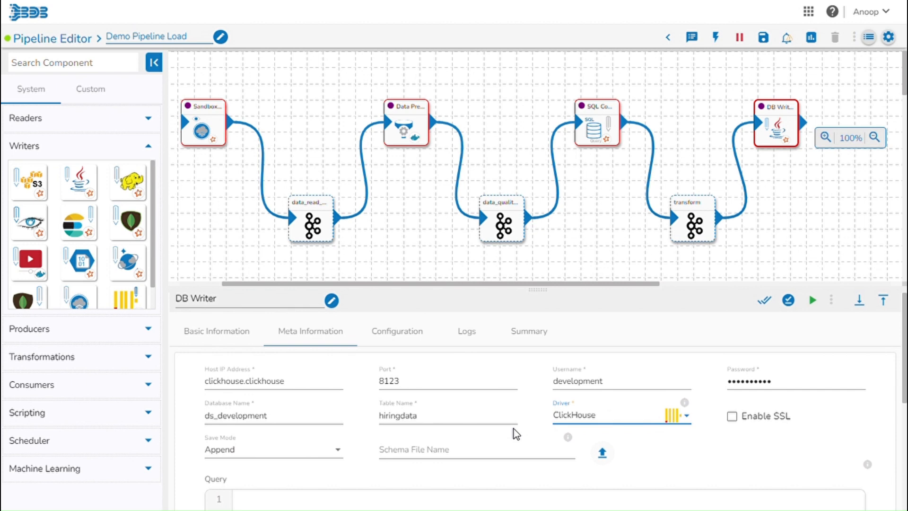
# - Validate the DB Writer's connection and save the component, and update the Demo Pipeline Load pipeline
pyautogui.click(767, 303)
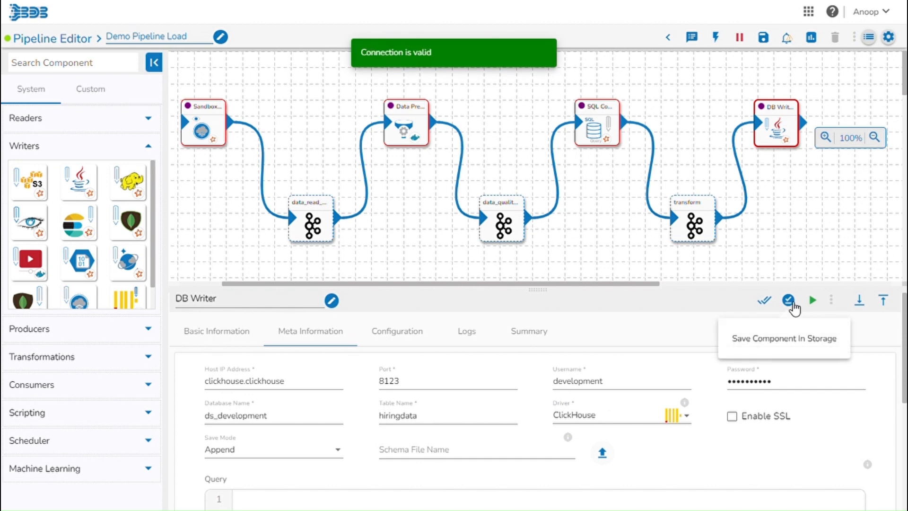
pyautogui.click(788, 301)
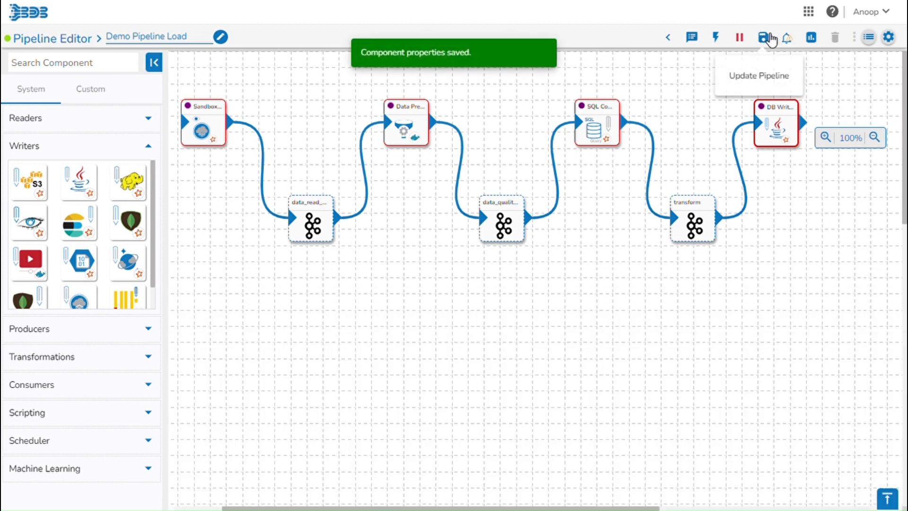
pyautogui.click(763, 37)
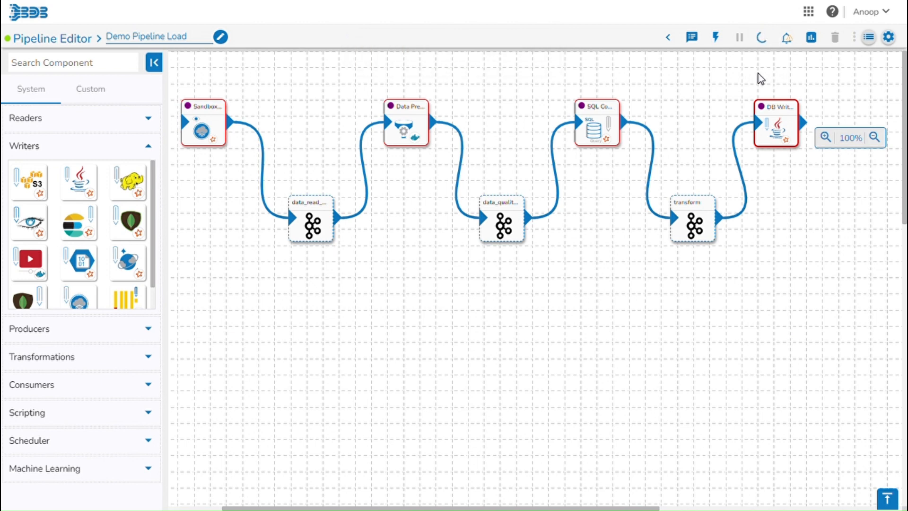
pyautogui.click(741, 38)
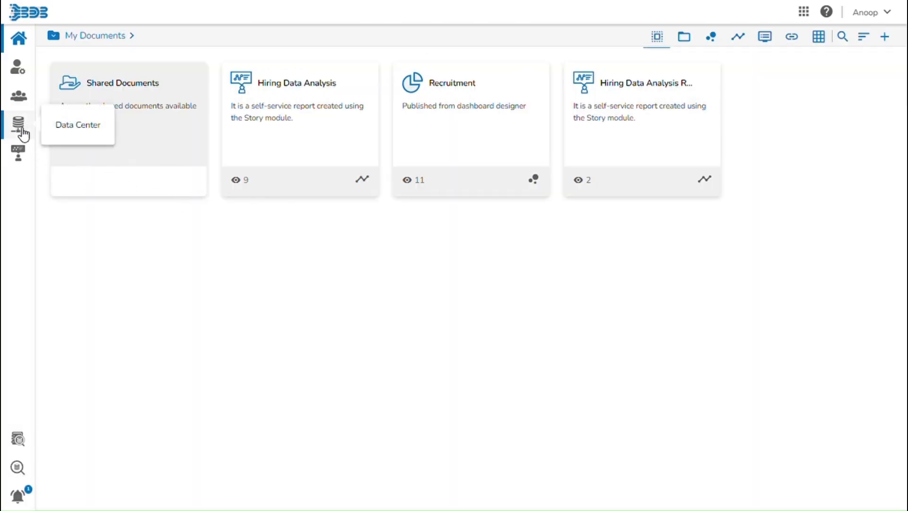
# - Start a new data store metadata entry in the Data Center
pyautogui.click(22, 132)
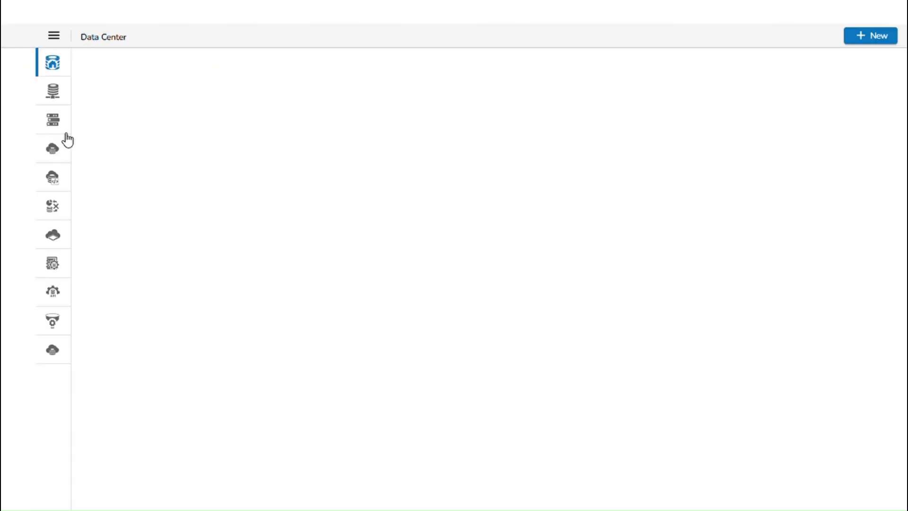
pyautogui.click(56, 177)
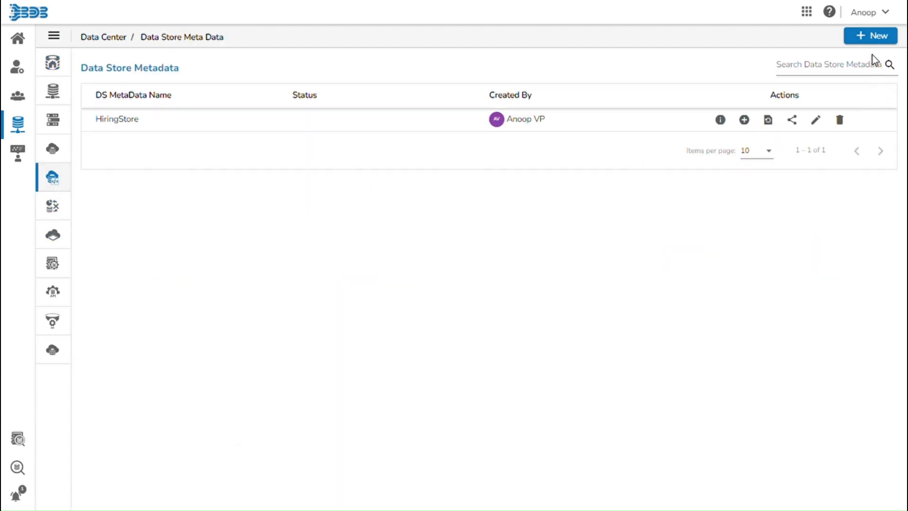
pyautogui.click(880, 37)
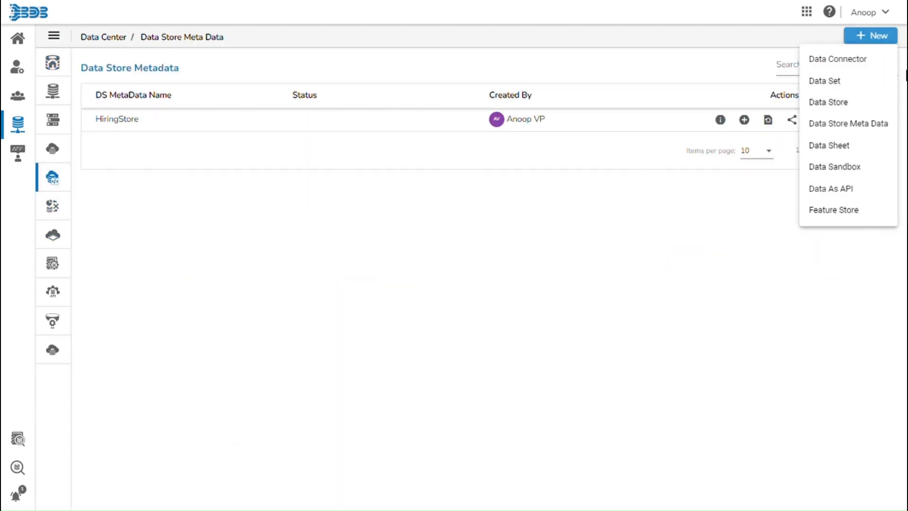
pyautogui.click(870, 124)
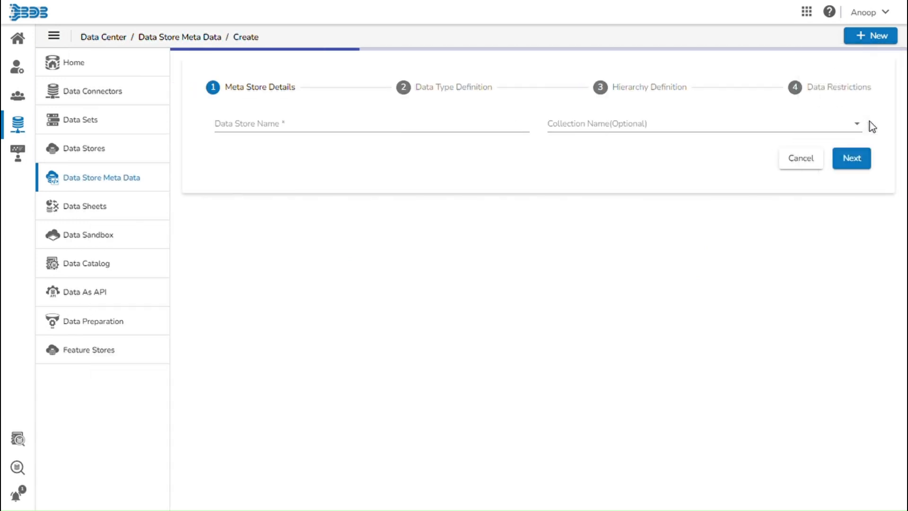
# - Name the data store Hiring Data, choose a collection for it, and proceed to the data type definition
pyautogui.click(454, 129)
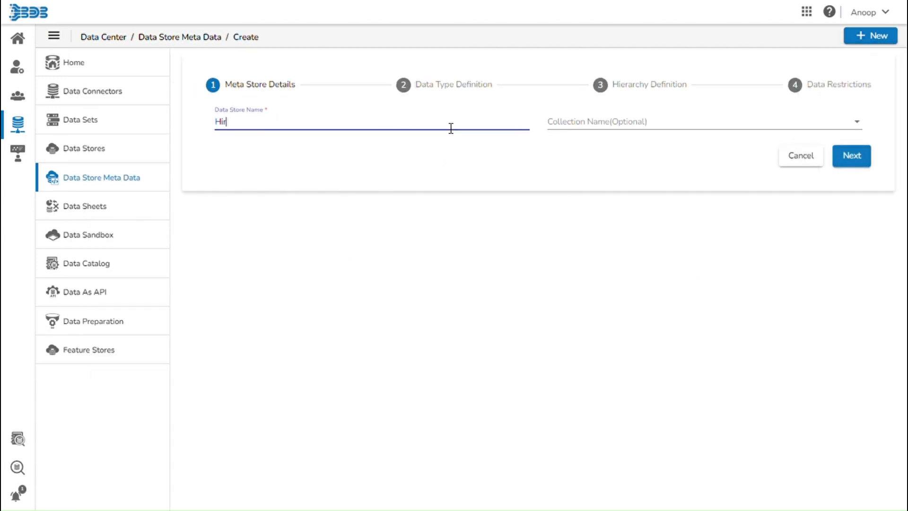
pyautogui.write('Hiring Data')
pyautogui.click(671, 134)
pyautogui.click(657, 192)
pyautogui.click(851, 156)
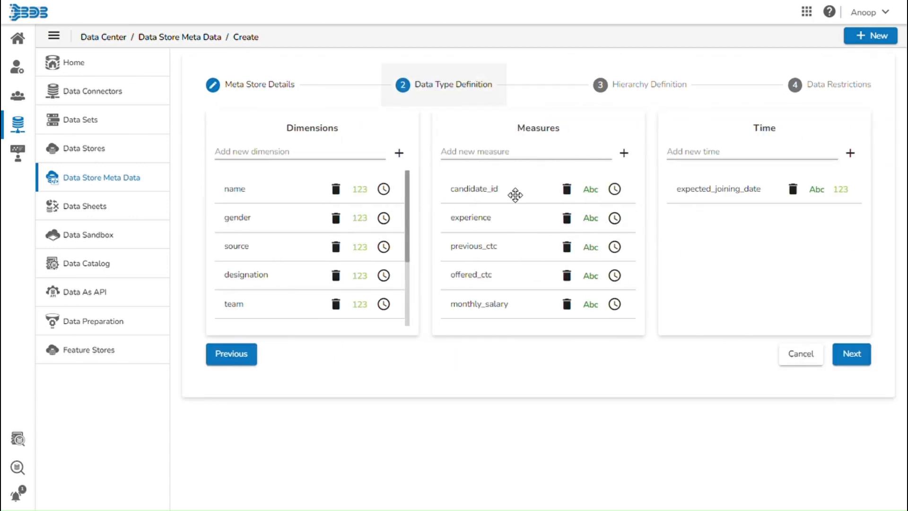
# - Keep the proposed dimensions, measures and time field, leave hierarchies and data restrictions empty, and finish the data store metadata
pyautogui.moveTo(515, 194)
pyautogui.mouseDown()
pyautogui.moveTo(498, 197)
pyautogui.moveTo(528, 193)
pyautogui.mouseUp()
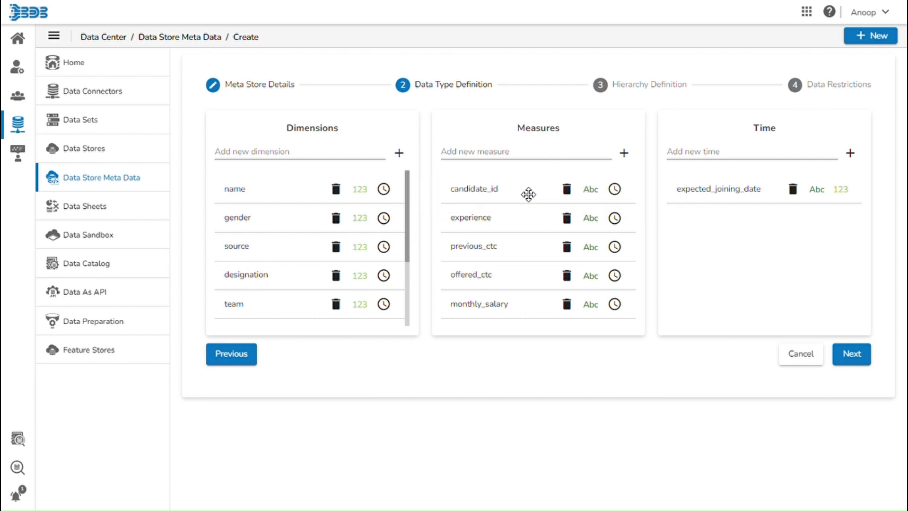
pyautogui.click(850, 360)
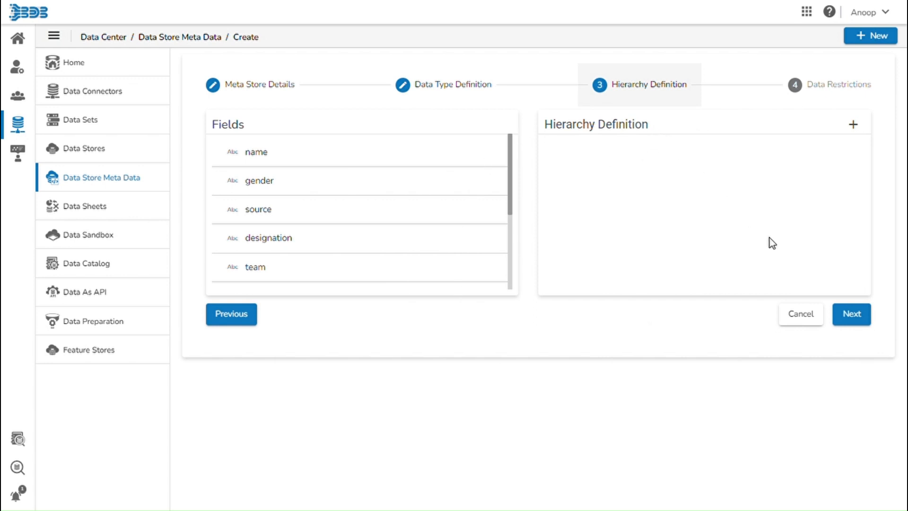
pyautogui.click(849, 316)
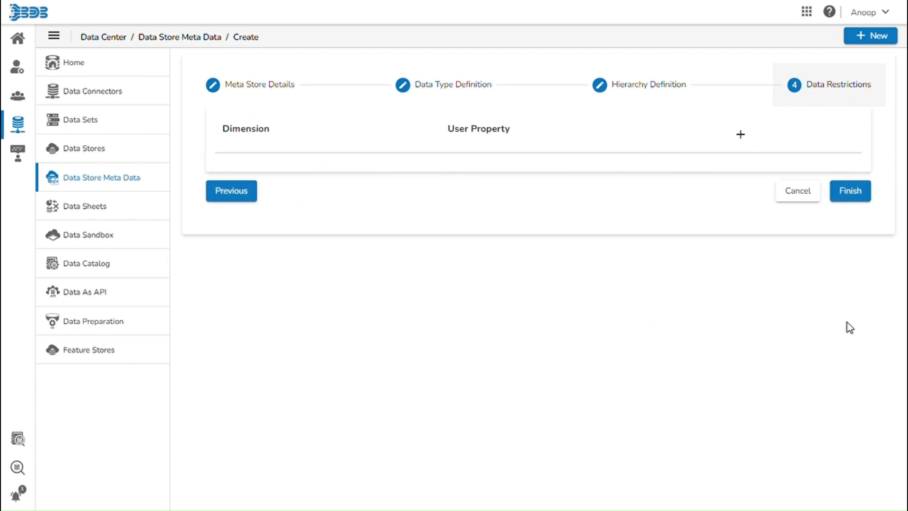
pyautogui.click(846, 197)
pyautogui.click(847, 202)
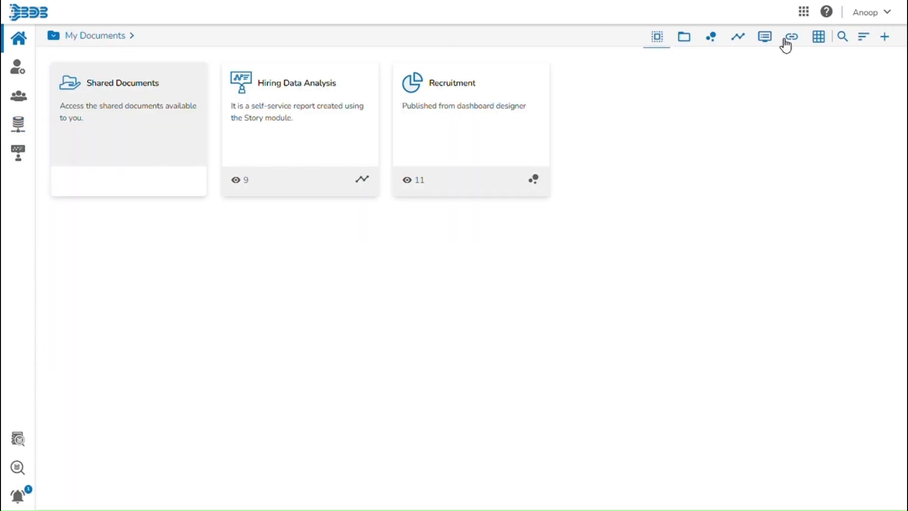
# - Create a new story named Hiring Data Analysis Report from the existing HiringStore data store
pyautogui.click(804, 12)
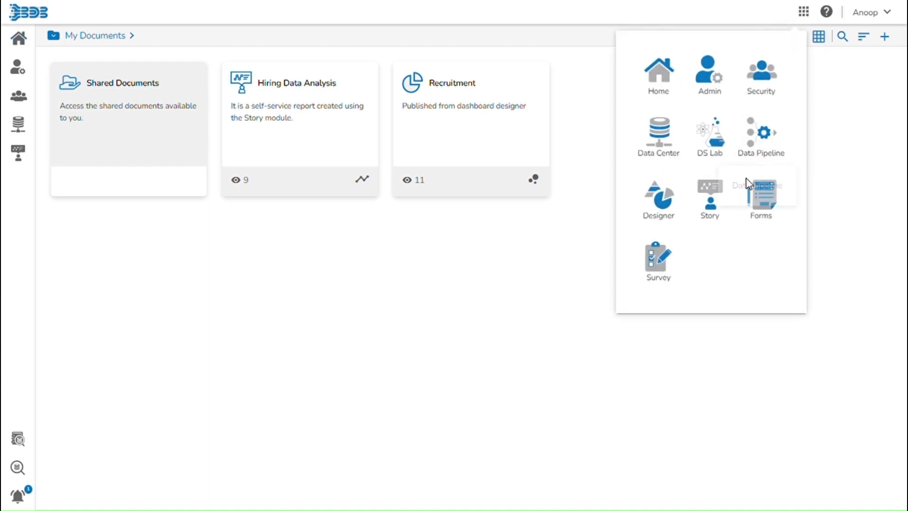
pyautogui.click(710, 198)
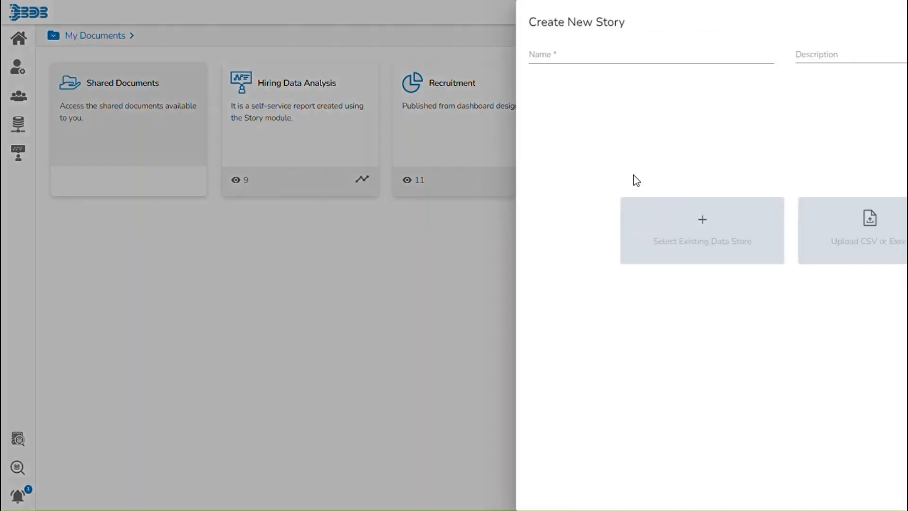
pyautogui.click(534, 62)
pyautogui.write('H')
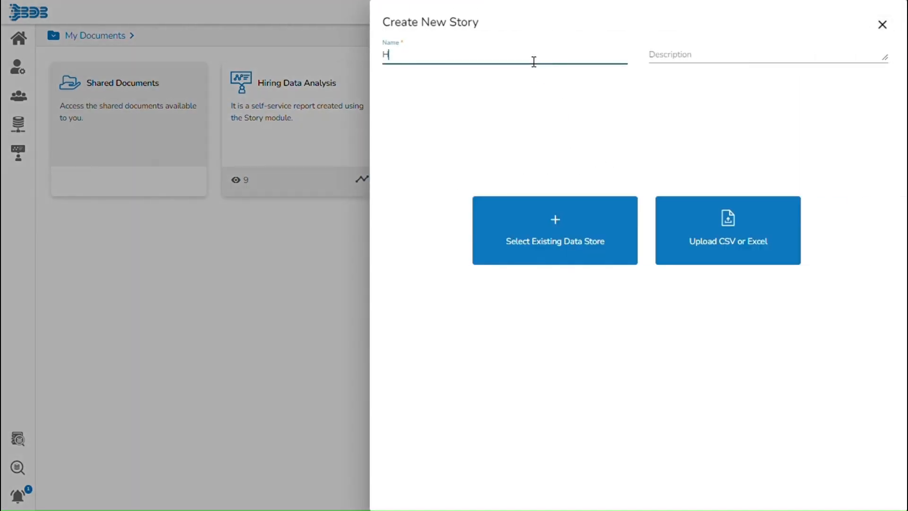
pyautogui.click(532, 83)
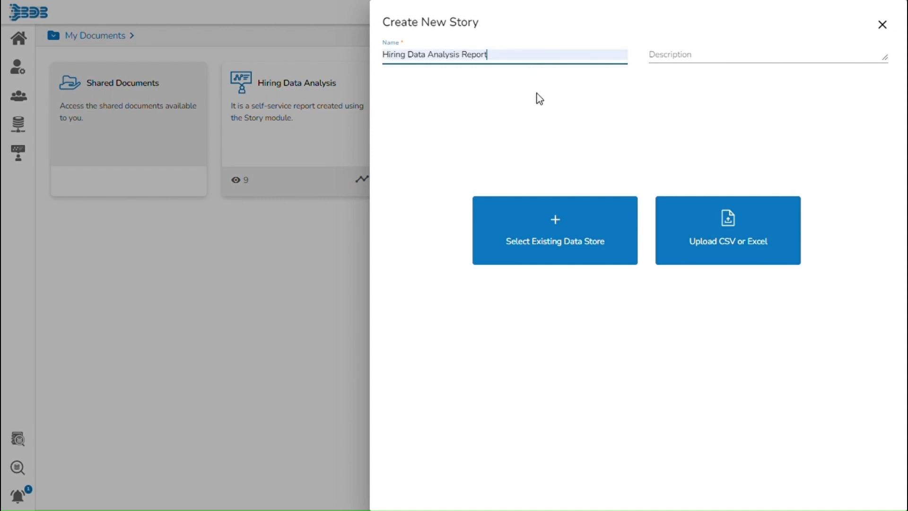
pyautogui.click(571, 237)
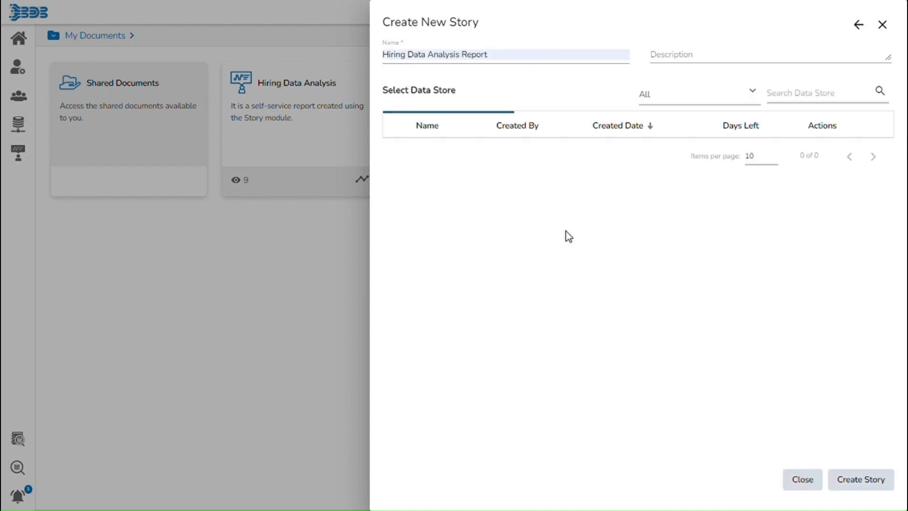
pyautogui.click(401, 148)
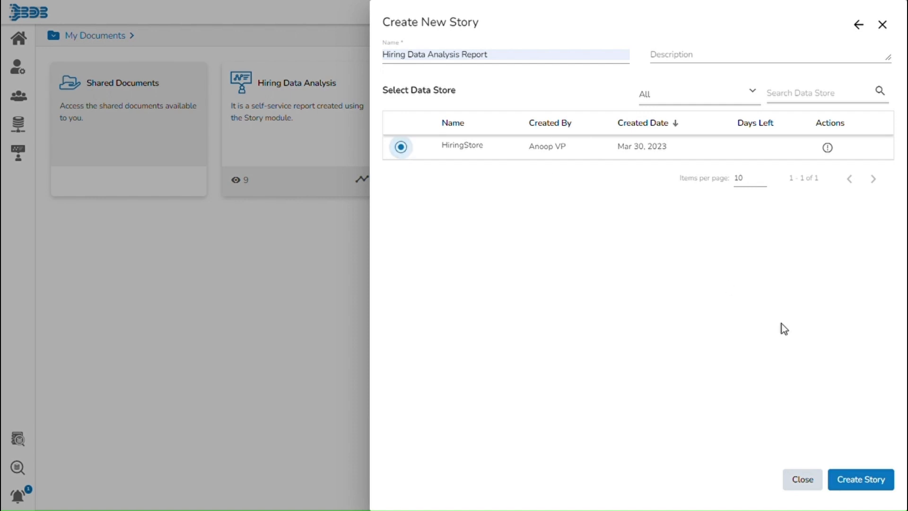
pyautogui.click(872, 478)
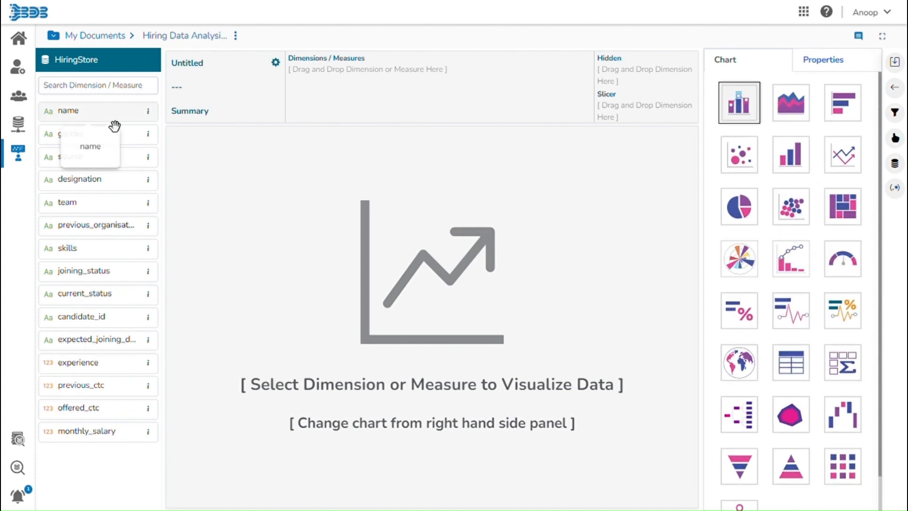
# - Build a chart view with name as the dimension and previous_ctc and offered_ctc as the measures
pyautogui.moveTo(115, 128); pyautogui.dragTo(365, 92)
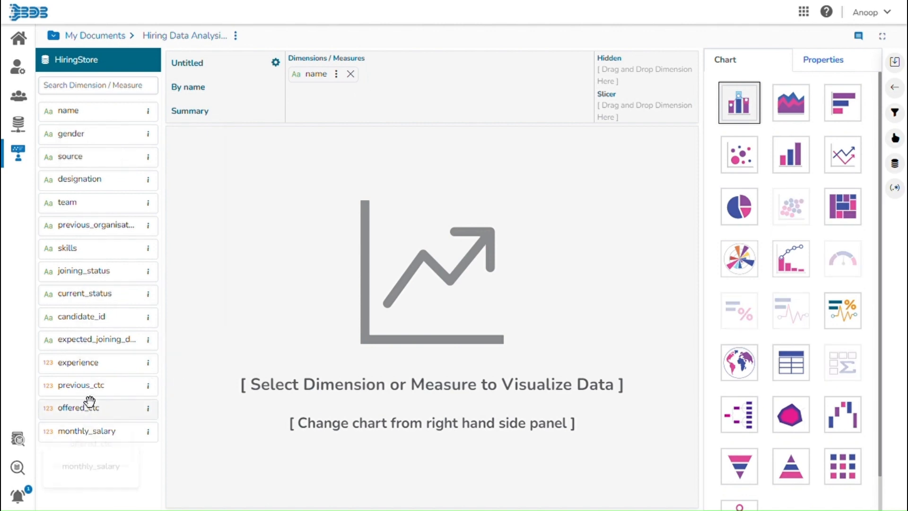
pyautogui.moveTo(90, 401); pyautogui.dragTo(434, 86)
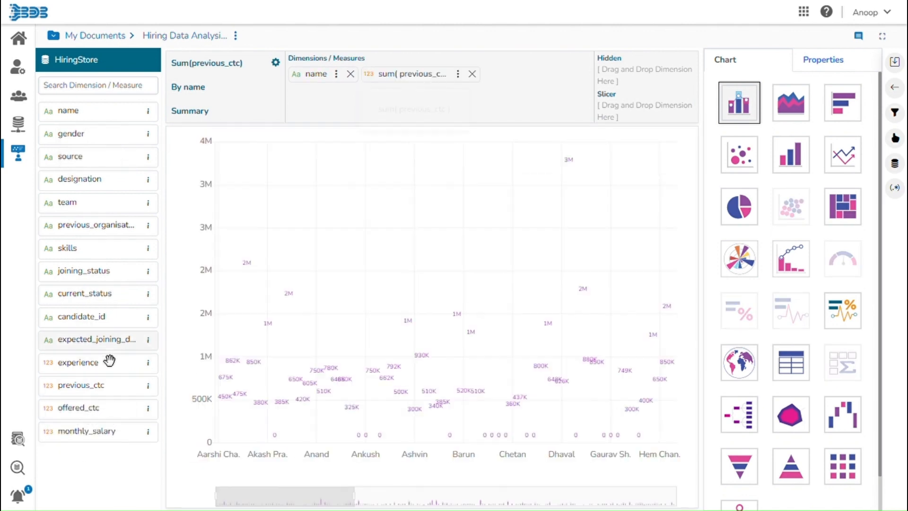
pyautogui.moveTo(87, 416); pyautogui.dragTo(498, 111)
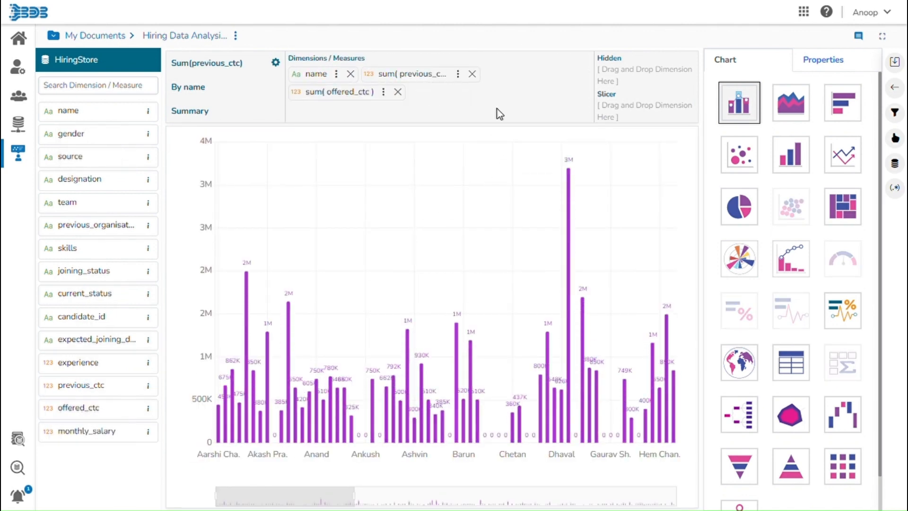
# - Sort the chart in descending order by the sum of previous_ctc and limit it to 10 entries
pyautogui.click(821, 58)
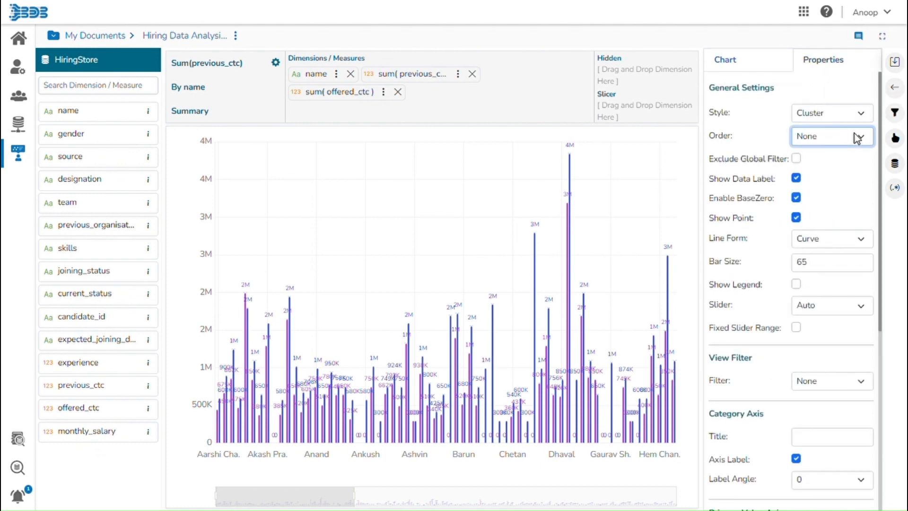
pyautogui.click(834, 183)
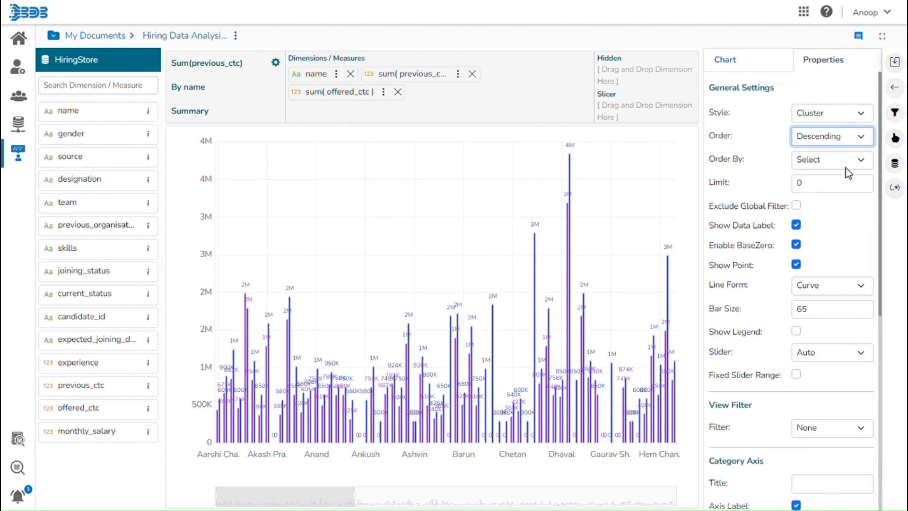
pyautogui.click(836, 193)
pyautogui.moveTo(835, 187); pyautogui.dragTo(700, 168)
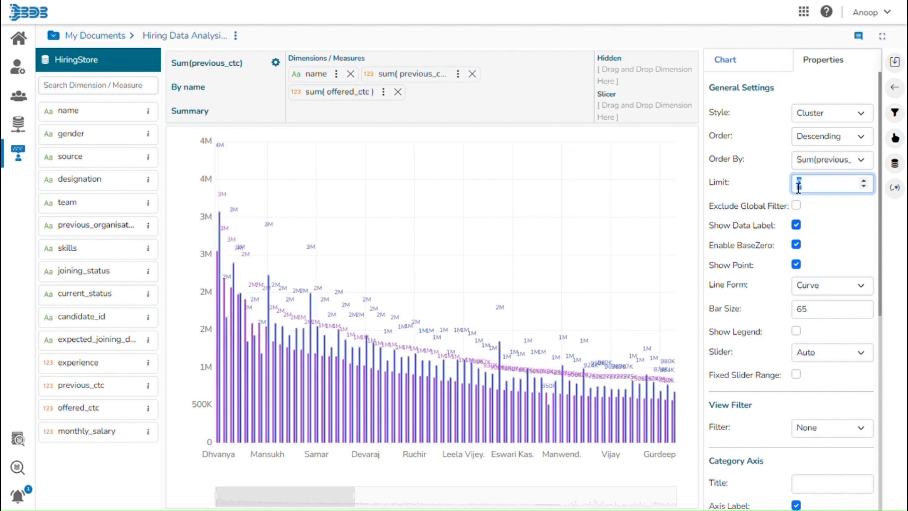
pyautogui.write('10')
# - Change the view's title to Previous CTC vs Offered CTC
pyautogui.click(893, 83)
pyautogui.tripleClick(848, 127)
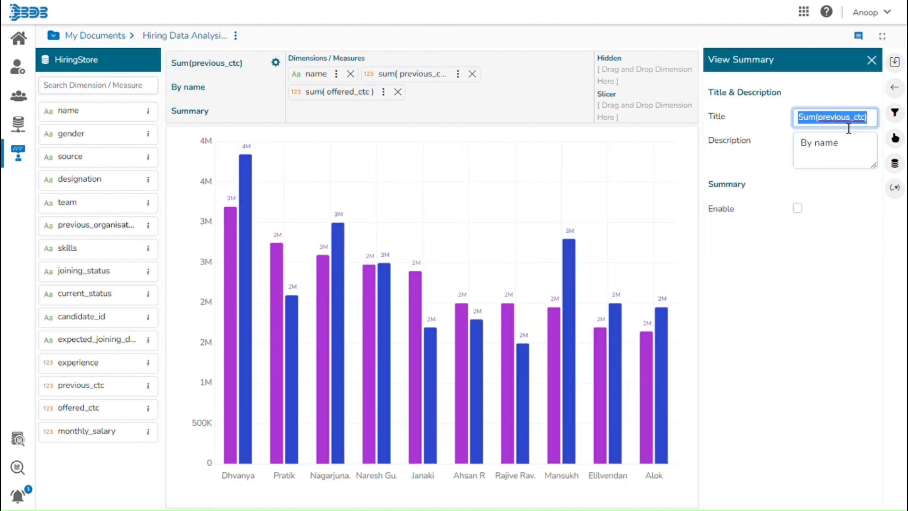
pyautogui.write('Previou')
pyautogui.write('s CTC vs Offered')
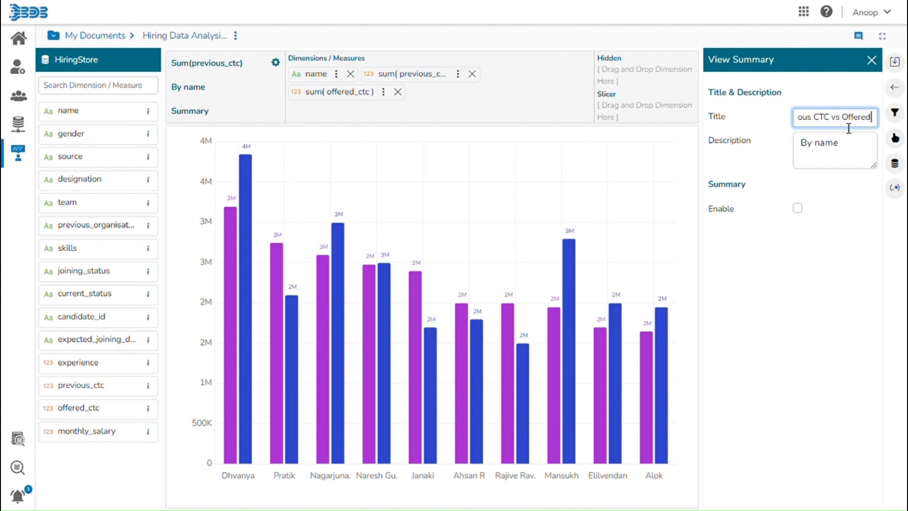
pyautogui.write(' CTC')
# - Save the view to the story and enlarge its tile to about half the canvas width and slightly taller
pyautogui.click(895, 61)
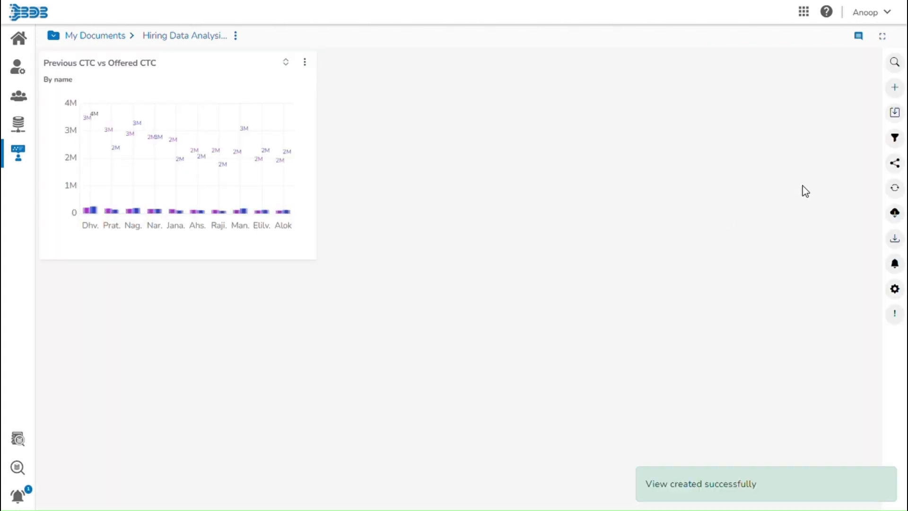
pyautogui.moveTo(316, 154); pyautogui.dragTo(490, 154)
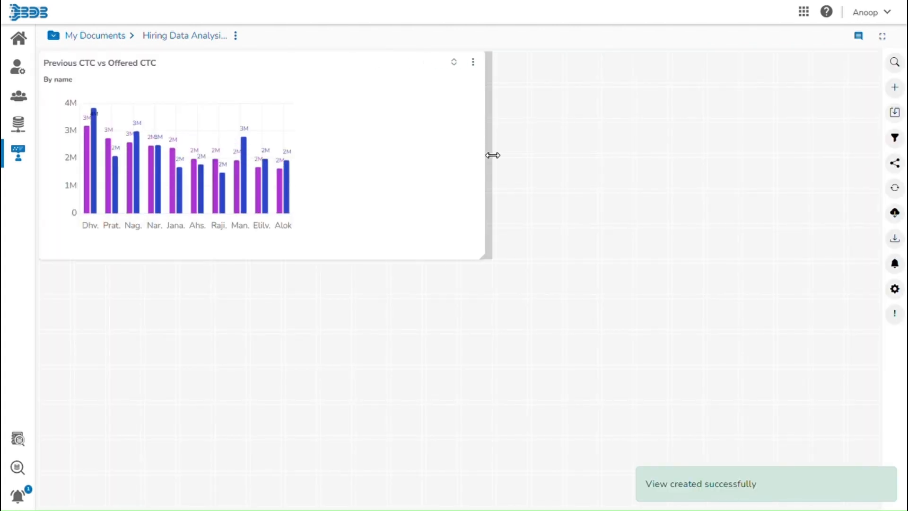
pyautogui.moveTo(285, 260); pyautogui.dragTo(285, 296)
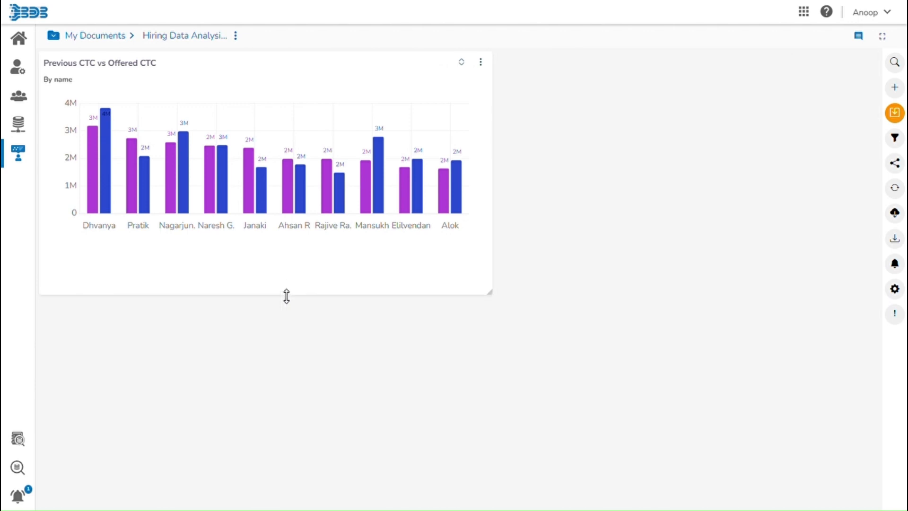
# - Add a second view to the story charting monthly_salary by team
pyautogui.click(900, 88)
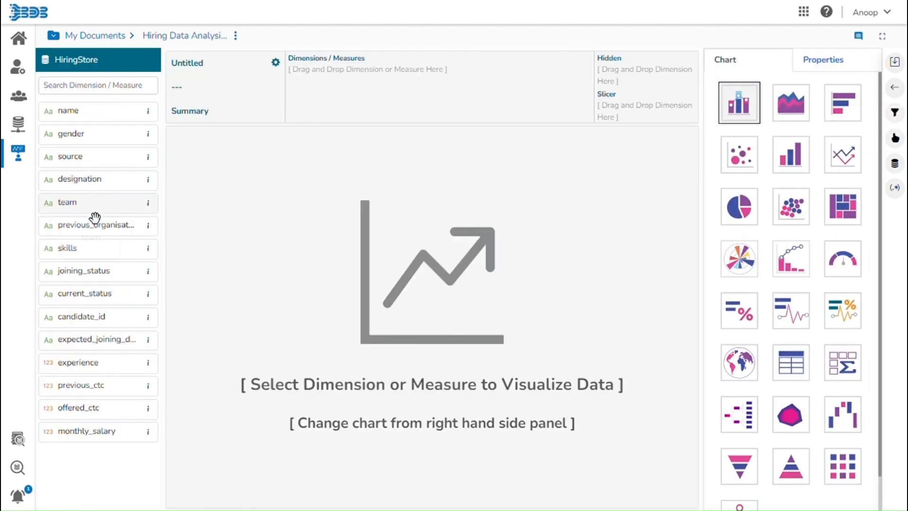
pyautogui.moveTo(95, 219); pyautogui.dragTo(377, 86)
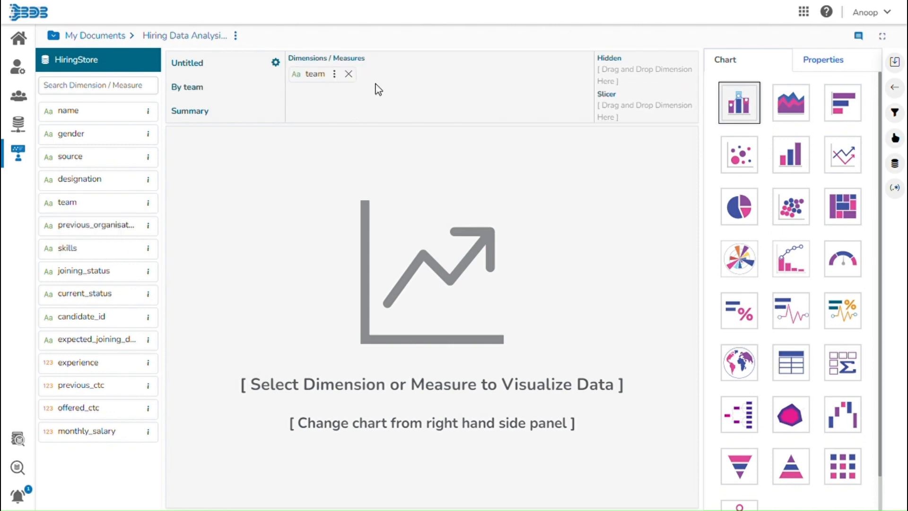
pyautogui.moveTo(80, 437)
pyautogui.mouseDown()
pyautogui.moveTo(454, 199)
pyautogui.moveTo(431, 108)
pyautogui.mouseUp()
# - Set the aggregation of the monthly_salary measure to Mean
pyautogui.click(456, 76)
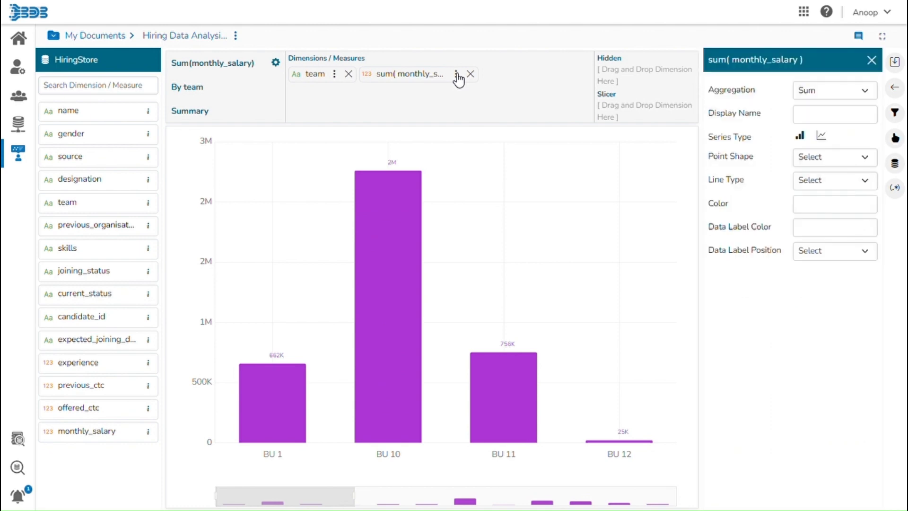
pyautogui.click(861, 88)
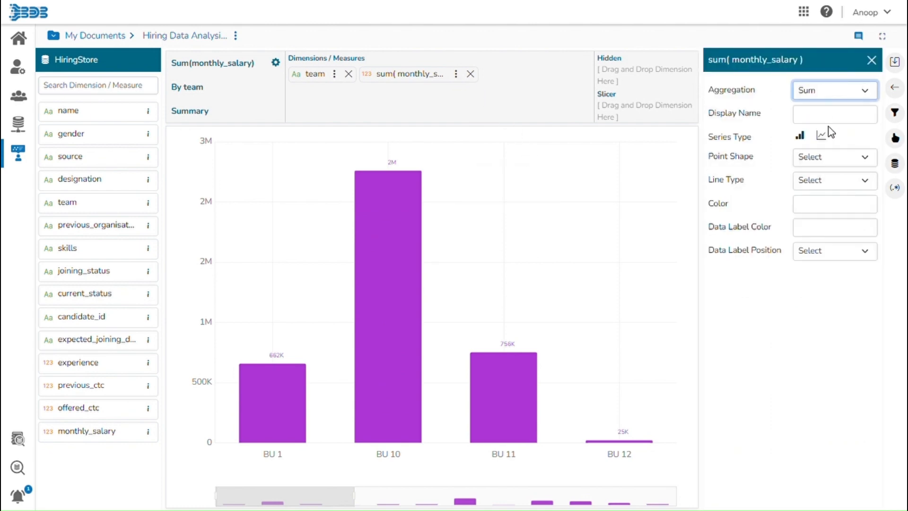
pyautogui.click(822, 160)
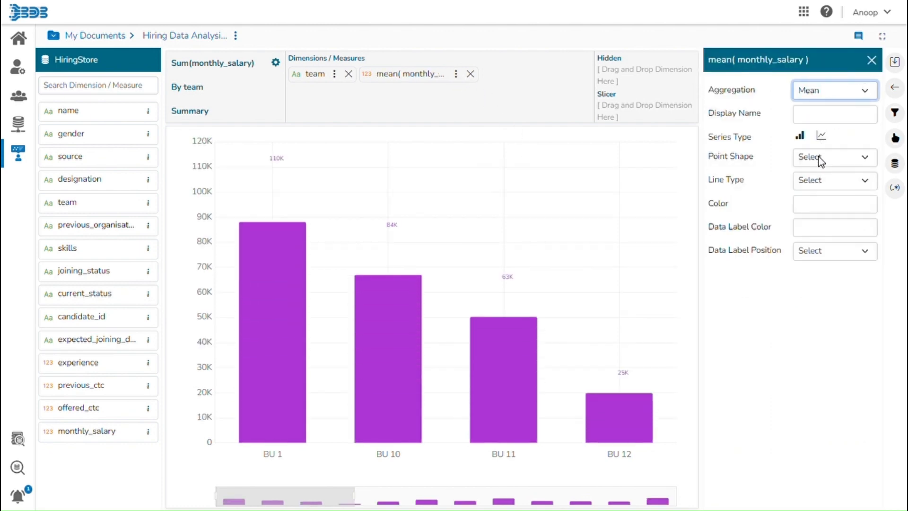
# - Change the title of the monthly salary view to Average Salary
pyautogui.click(276, 63)
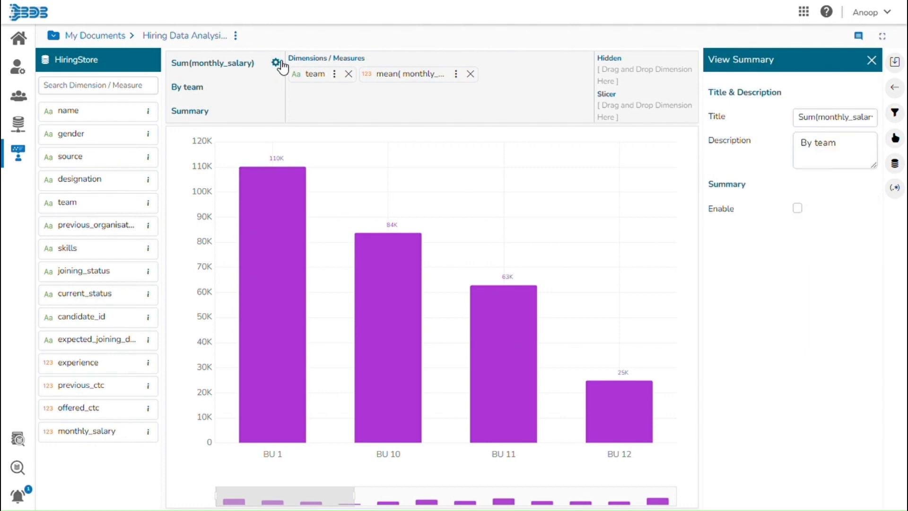
pyautogui.tripleClick(850, 123)
pyautogui.write('Avergage')
pyautogui.press('BackSpace')
pyautogui.press('BackSpace')
pyautogui.press('BackSpace')
pyautogui.press('BackSpace')
pyautogui.write('age Salary')
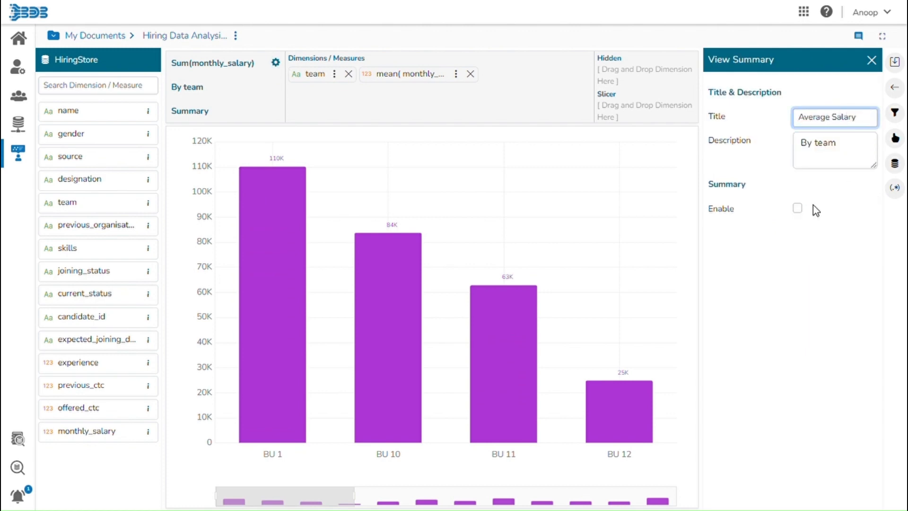
# - Save the Average Salary view to the story, enlarge its tile to fill the rest of the first row, and save the layout
pyautogui.click(894, 62)
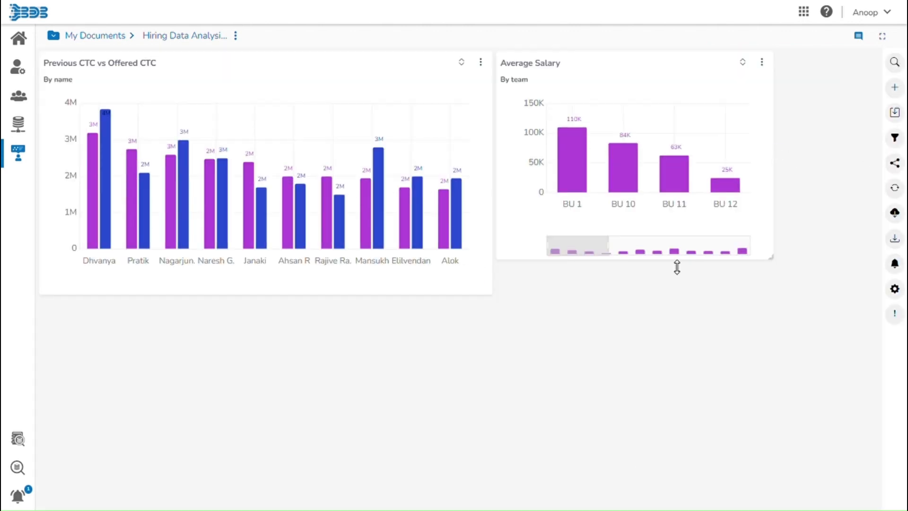
pyautogui.moveTo(676, 267); pyautogui.dragTo(676, 294)
pyautogui.moveTo(776, 146); pyautogui.dragTo(882, 146)
pyautogui.click(894, 112)
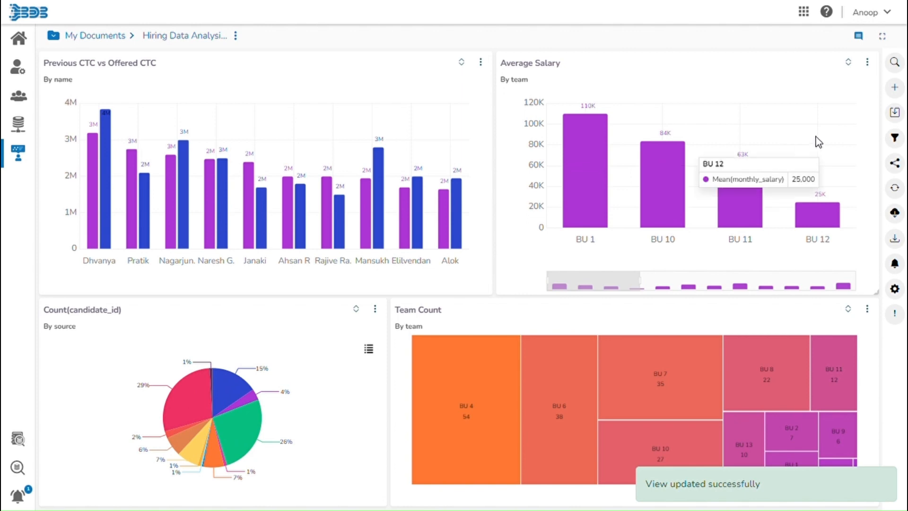
# - Run a data search in the story for Total monthly_salary by designation, using the HiringStore fields
pyautogui.click(895, 63)
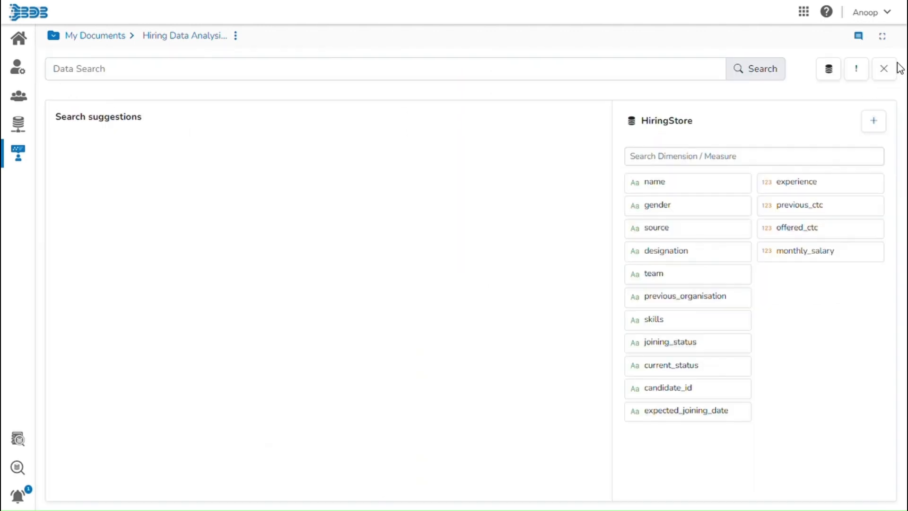
pyautogui.click(474, 73)
pyautogui.write('Total')
pyautogui.click(800, 258)
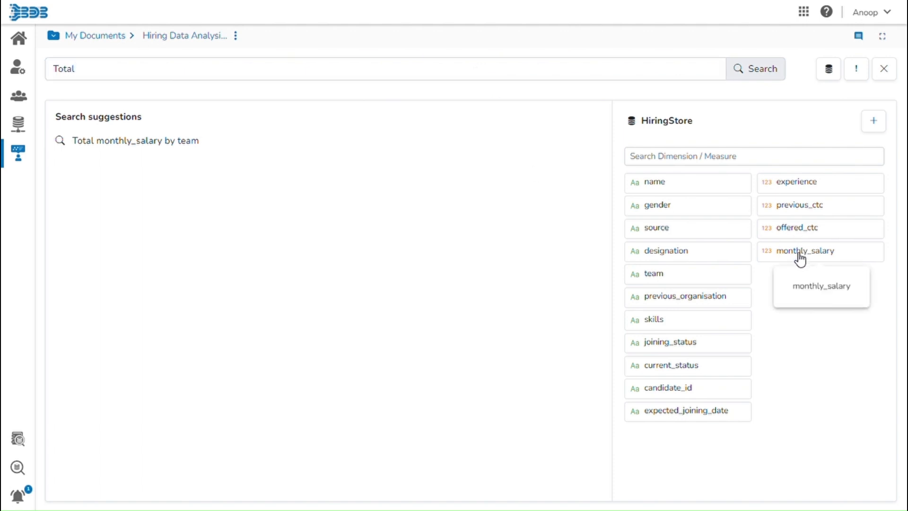
pyautogui.click(307, 75)
pyautogui.write('by')
pyautogui.click(664, 255)
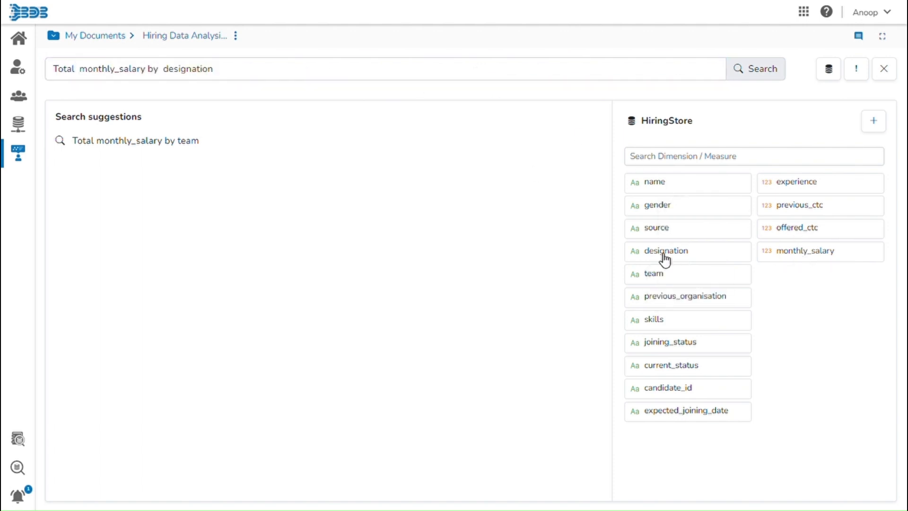
pyautogui.click(733, 71)
# - Try several chart types for the search result, settle on a line chart, and pin it to the story
pyautogui.click(691, 168)
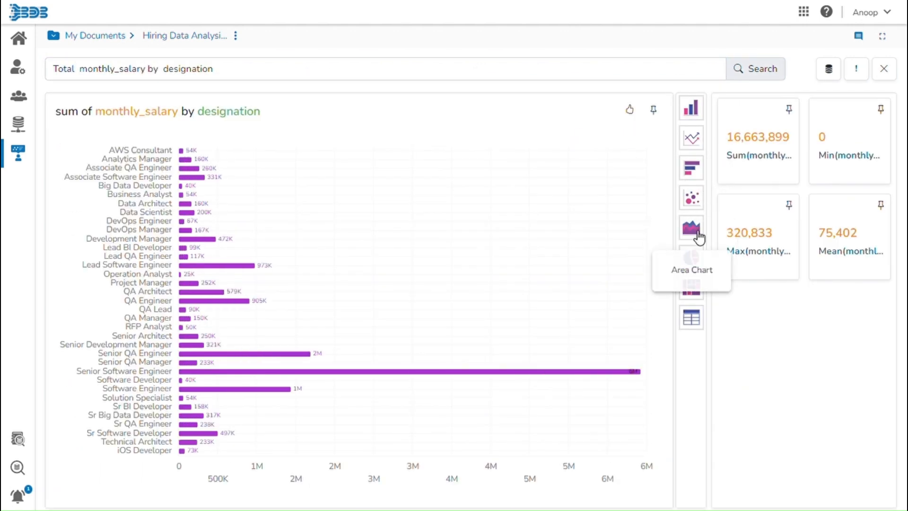
pyautogui.click(691, 228)
pyautogui.click(692, 258)
pyautogui.click(691, 287)
pyautogui.click(691, 138)
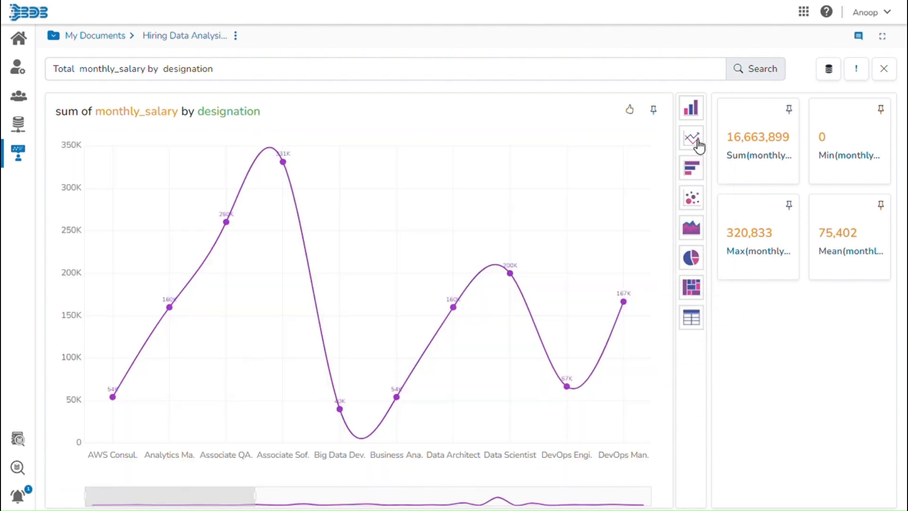
pyautogui.click(660, 113)
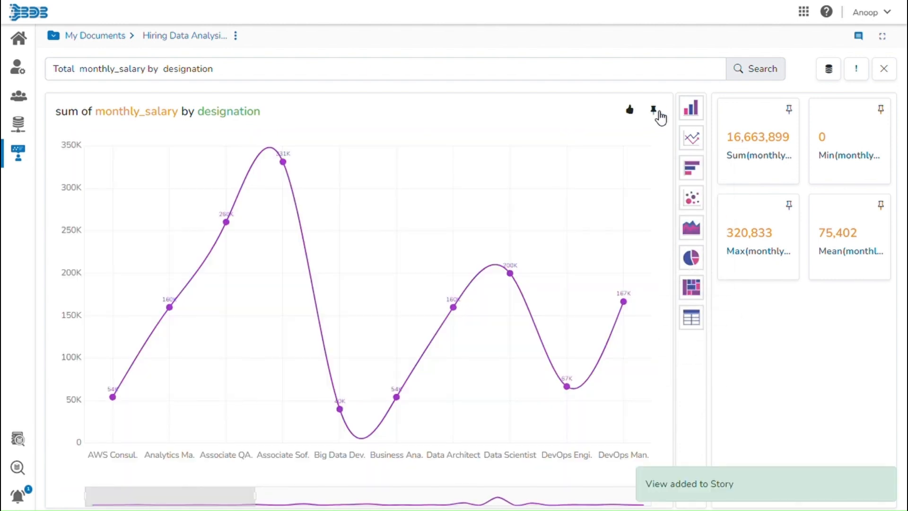
pyautogui.click(893, 70)
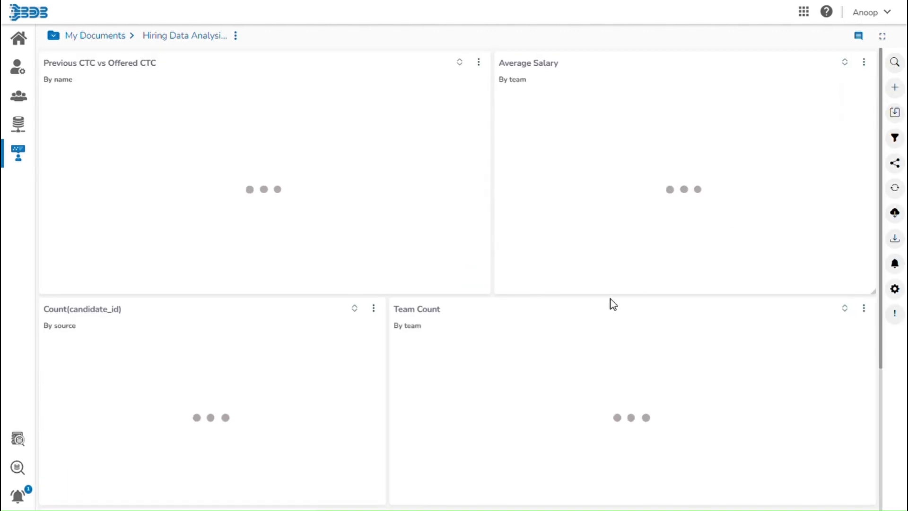
# - Widen the Sum(monthly_salary) by designation tile to the full canvas width and save the story
pyautogui.scroll(-5, 610, 304)
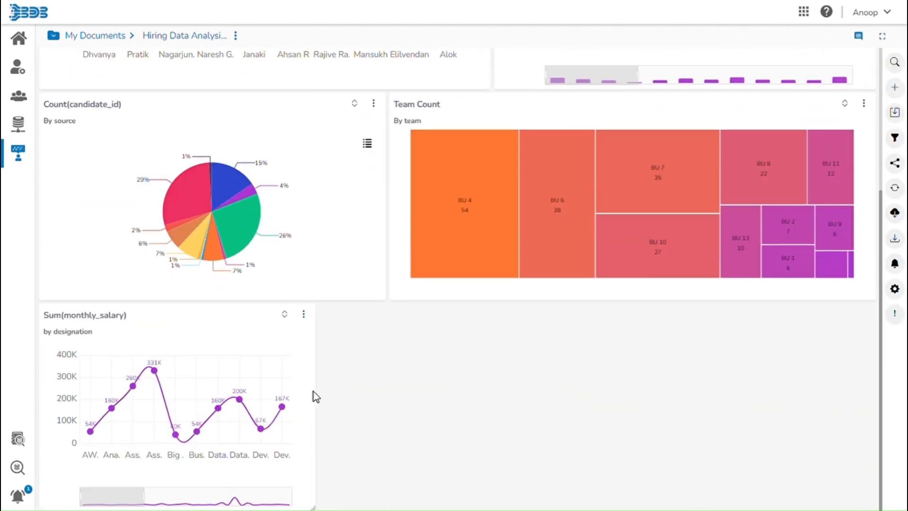
pyautogui.moveTo(322, 402); pyautogui.dragTo(878, 390)
pyautogui.click(895, 113)
# - Reopen the saved hiring story from My Documents to check its dashboard, and return to the document list
pyautogui.click(102, 36)
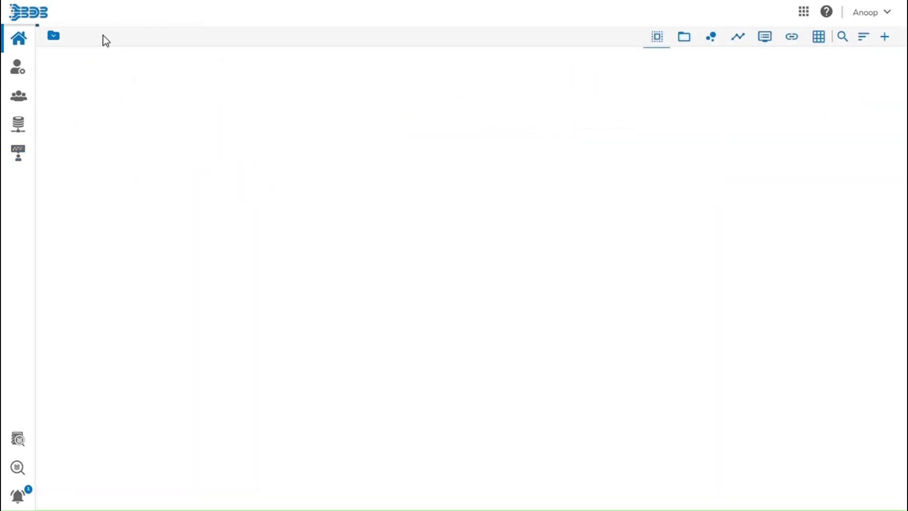
pyautogui.click(667, 160)
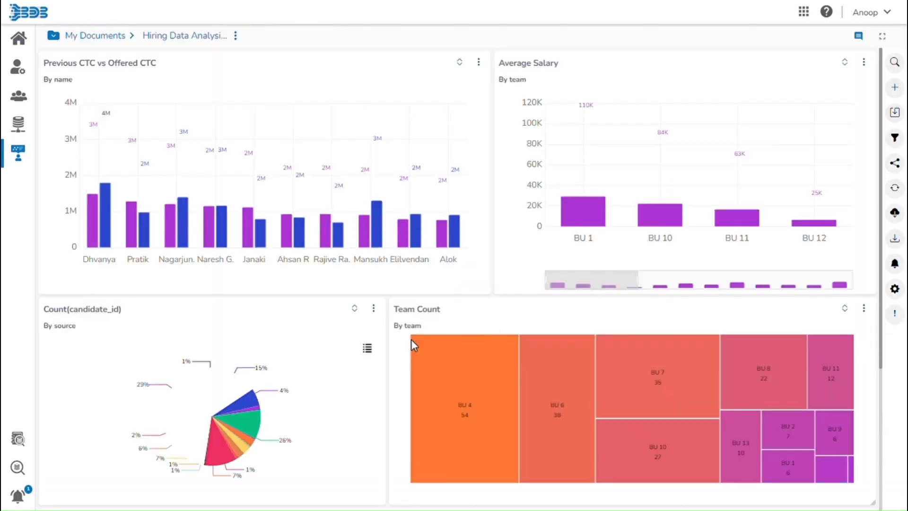
pyautogui.click(103, 36)
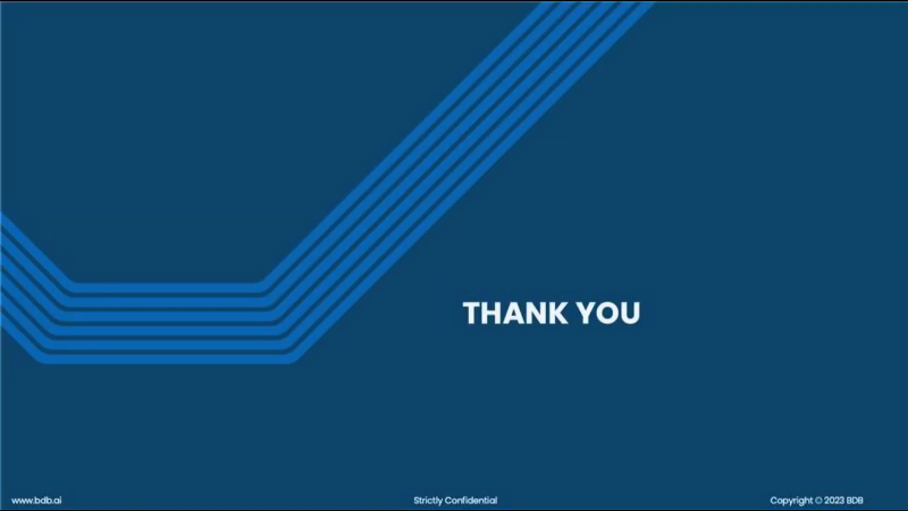